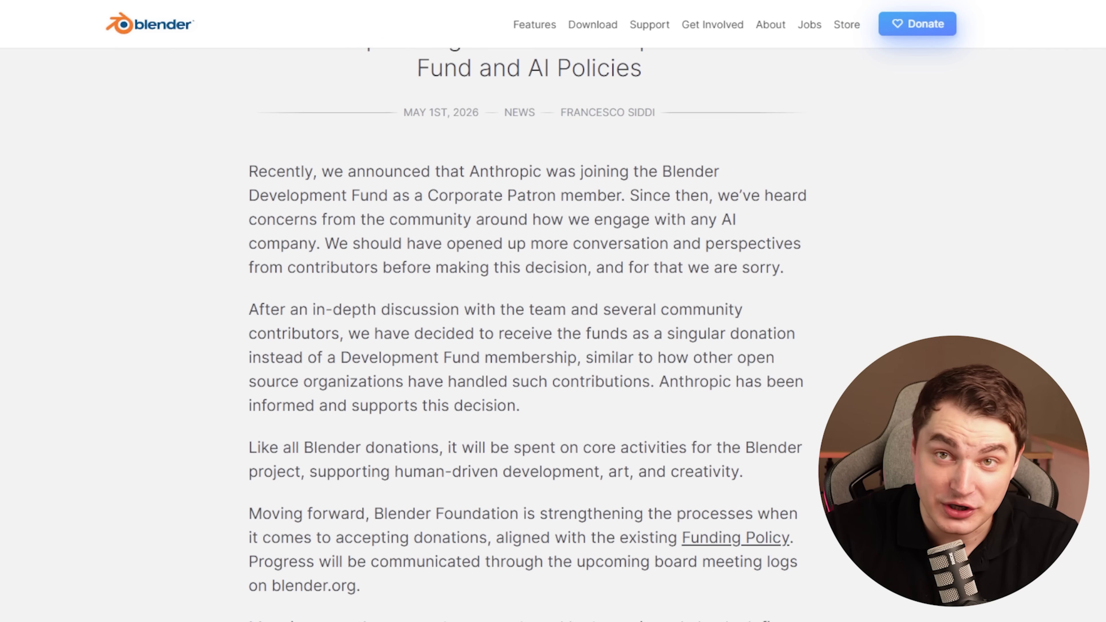
Step: Read the Blender statement on the Development Fund and AI policies, and look over the Blender 5.1 home page
scroll(526, 332, down, 2)
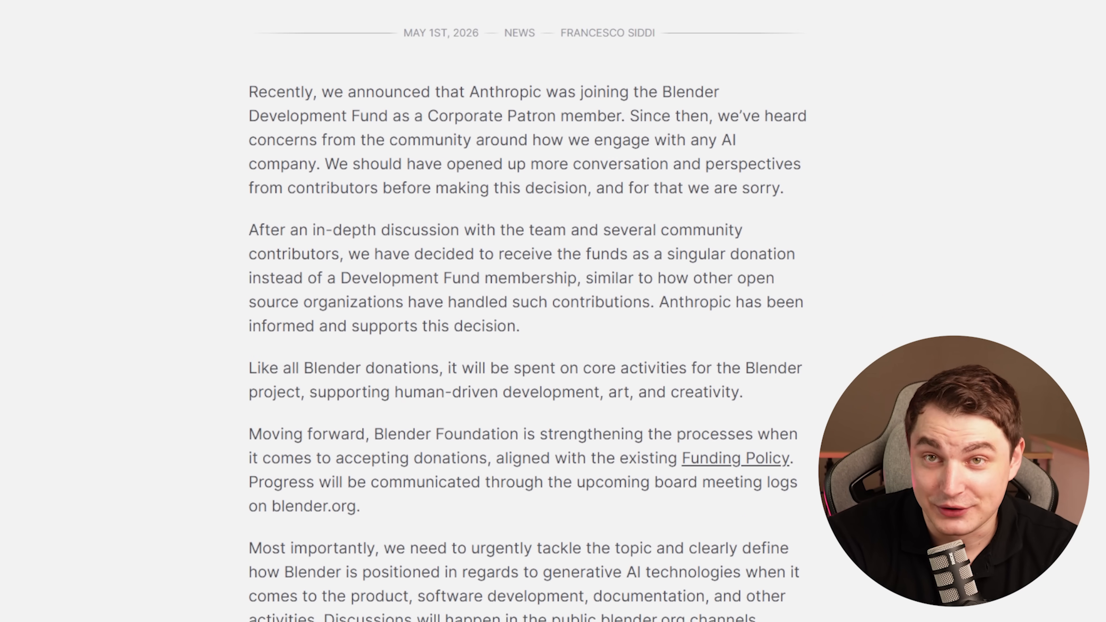
scroll(527, 331, down, 2)
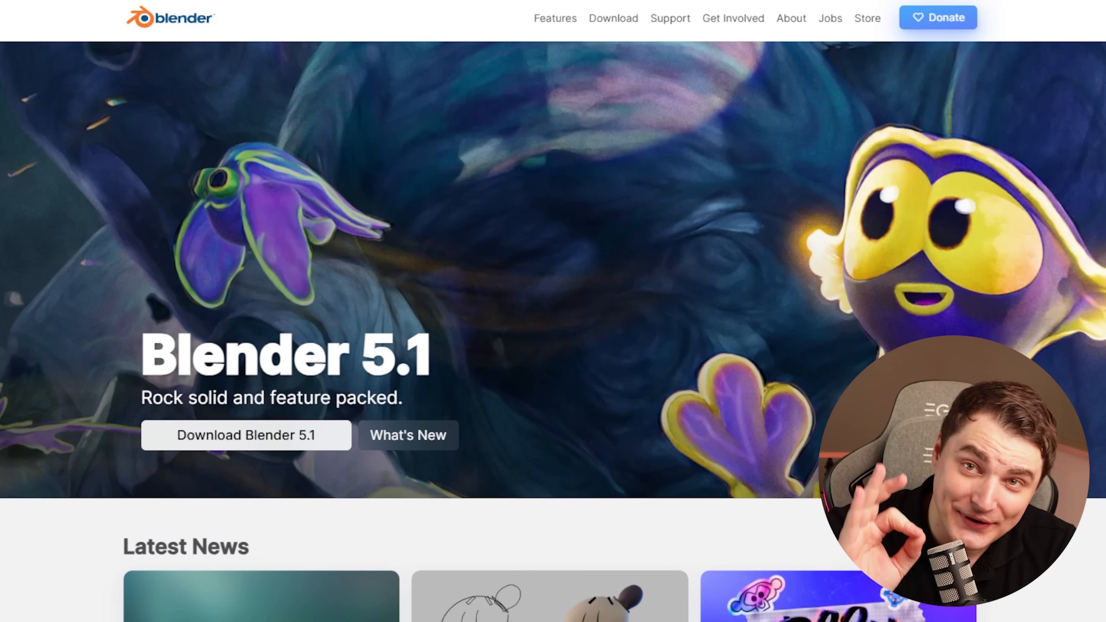
scroll(553, 331, down, 2)
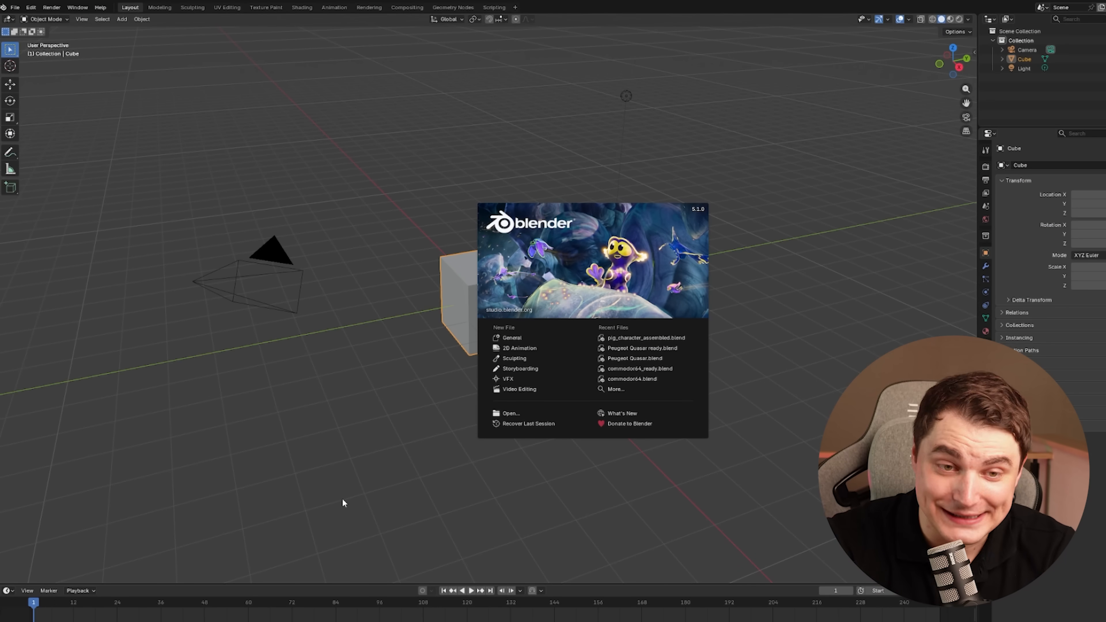
Step: Dismiss Blender's splash screen and bring the MCP add-on from the Blender Lab page into Blender
click(342, 498)
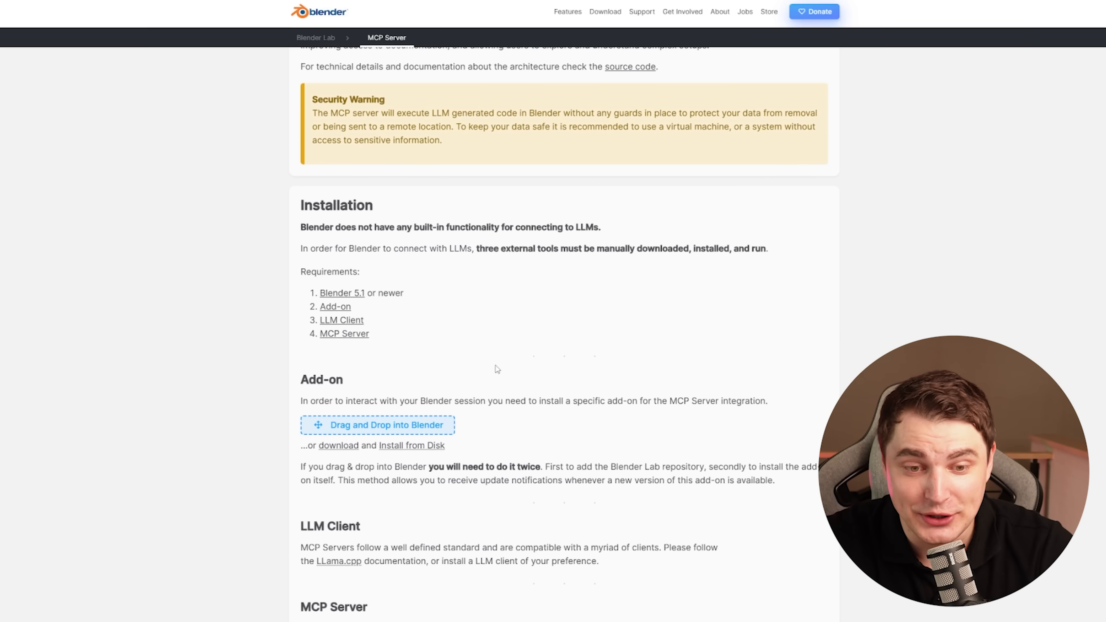
drag(366, 422, 368, 424)
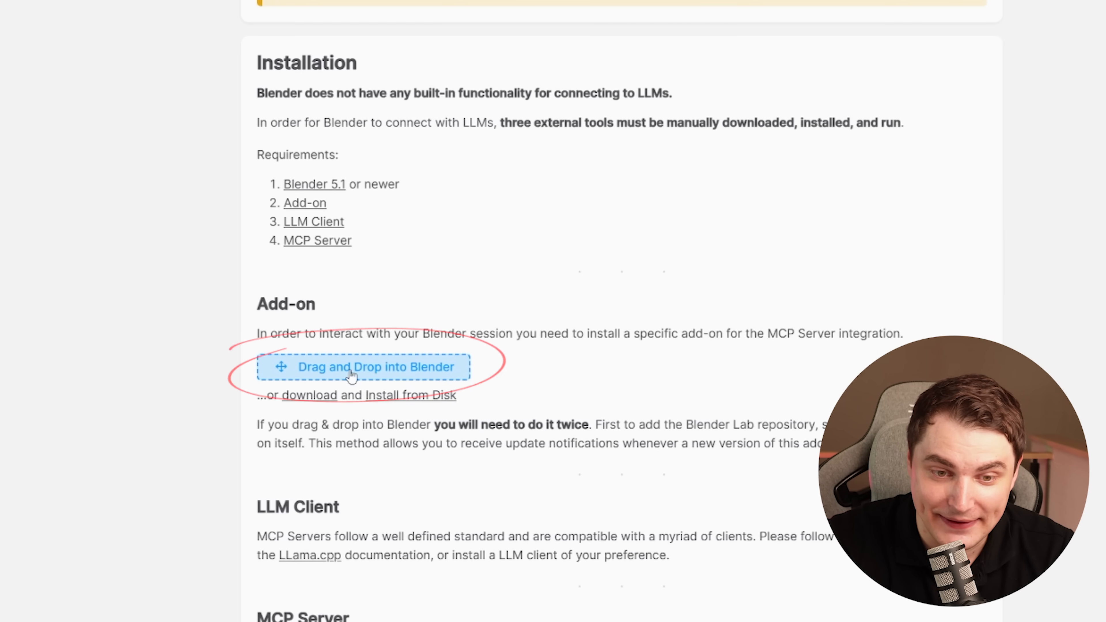
drag(250, 618, 250, 618)
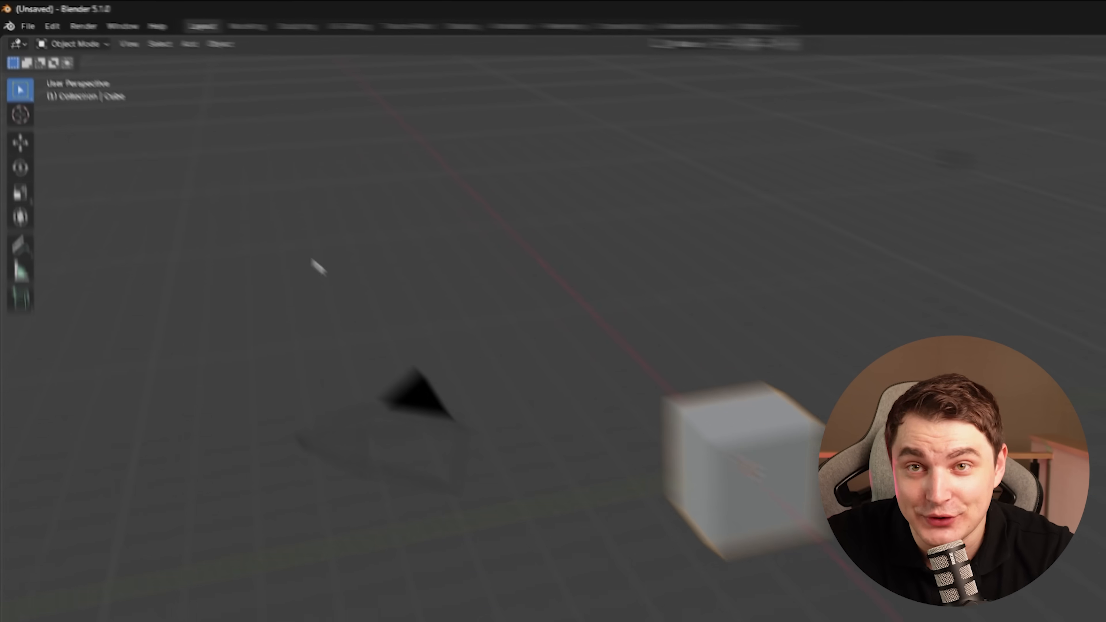
Step: Open the add-on preferences and expand the MCP add-on to review its host, port and auto-start settings
click(65, 33)
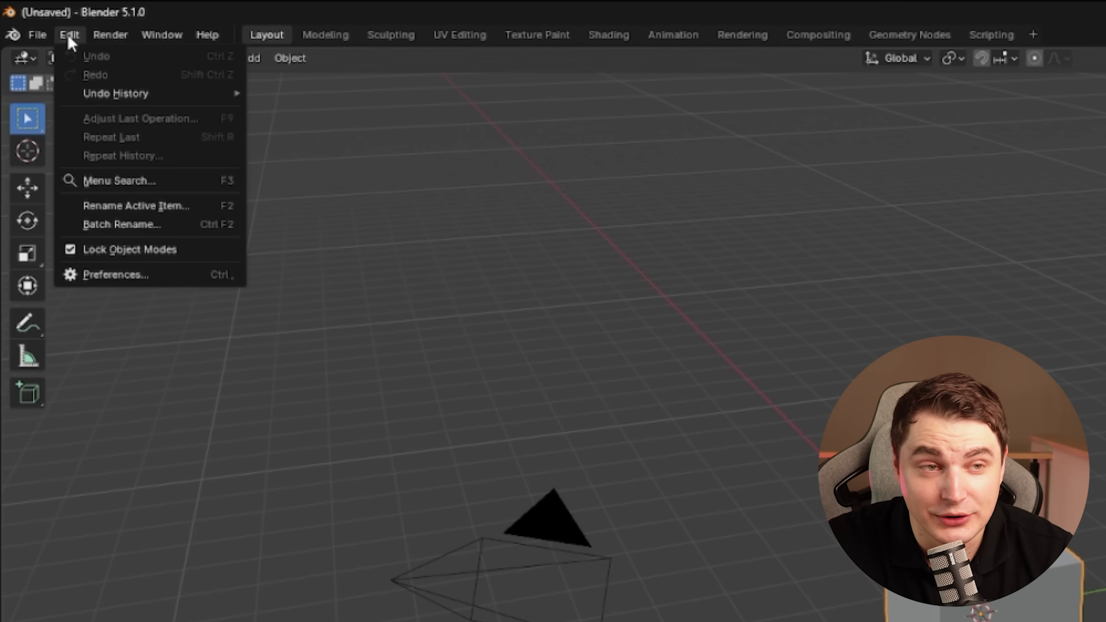
click(108, 275)
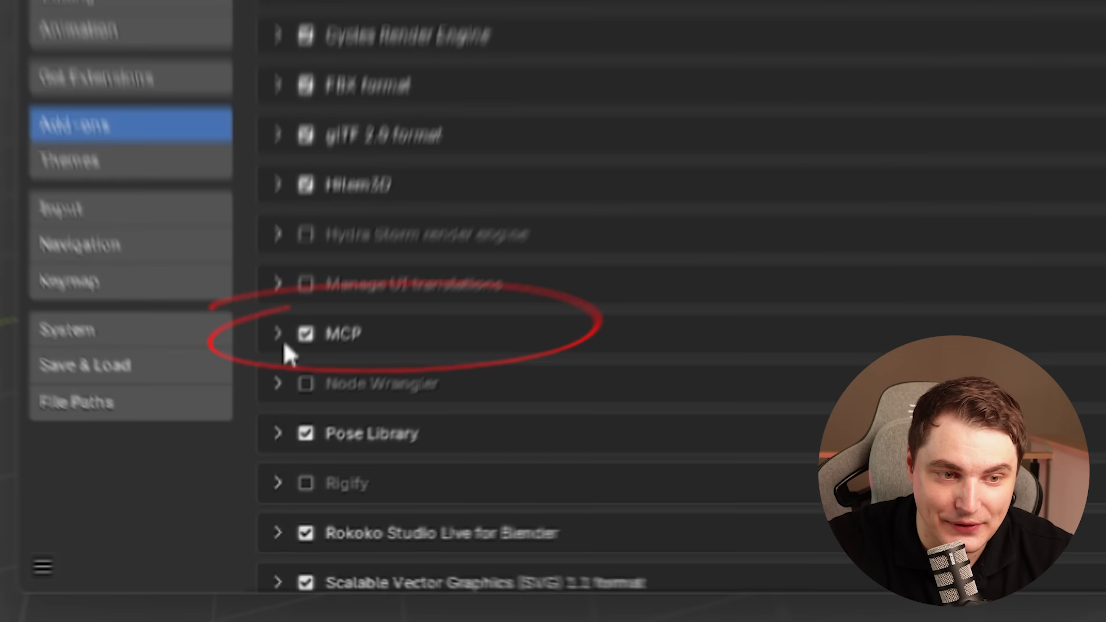
click(271, 409)
scroll(409, 438, down, 5)
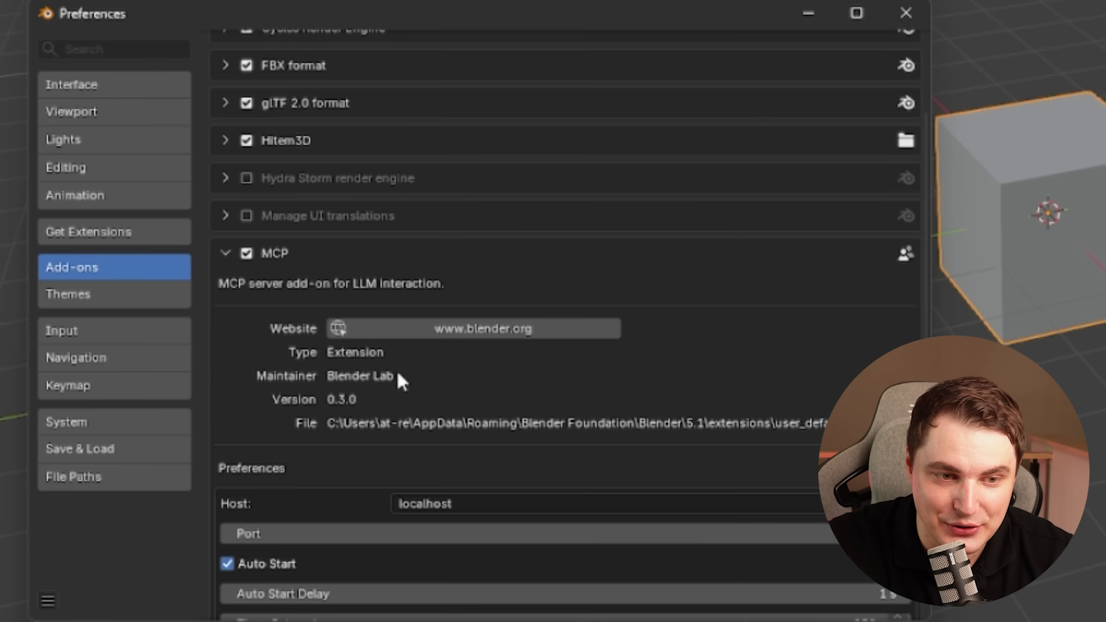
scroll(402, 382, down, 10)
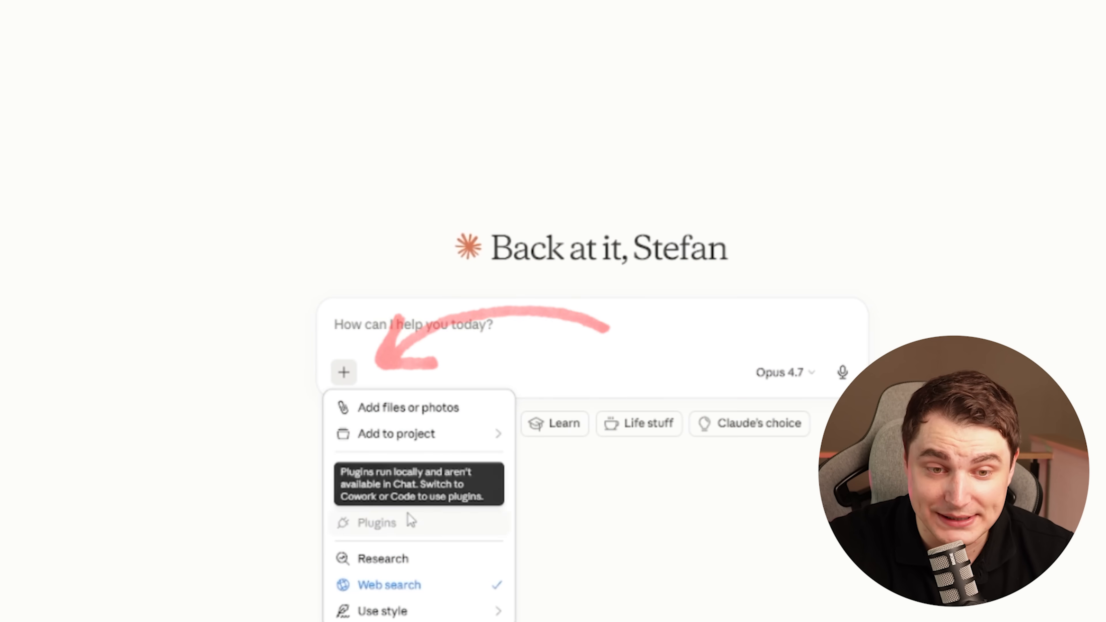
Step: Search Claude's connector directory for Blender, open its entry, and let Claude use the open Blender for the scene cleanup
mouse_move(501, 496)
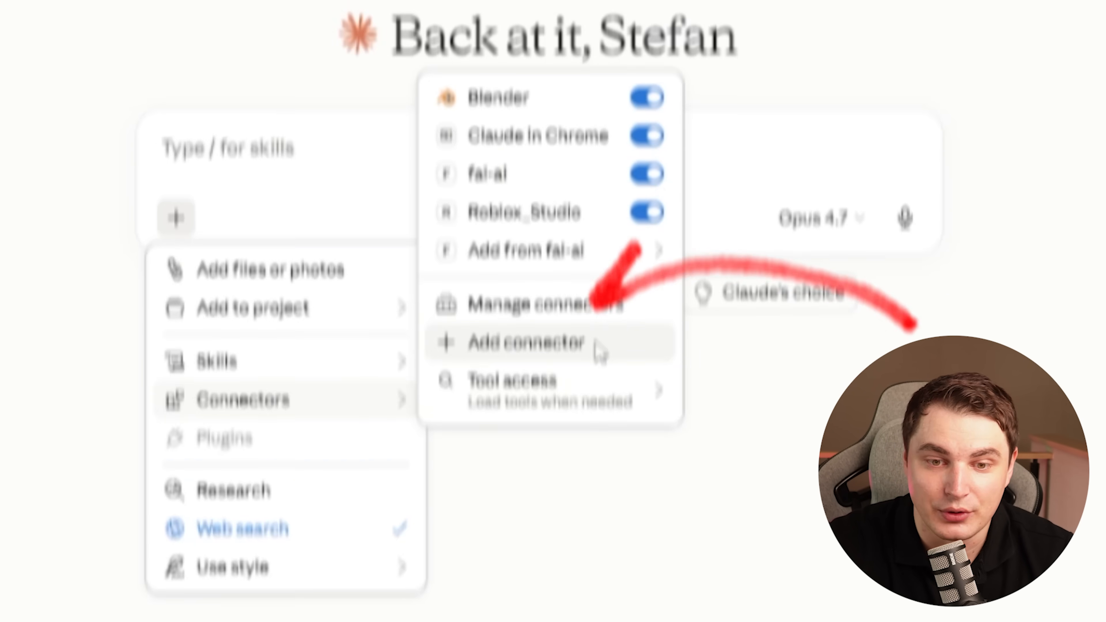
click(575, 408)
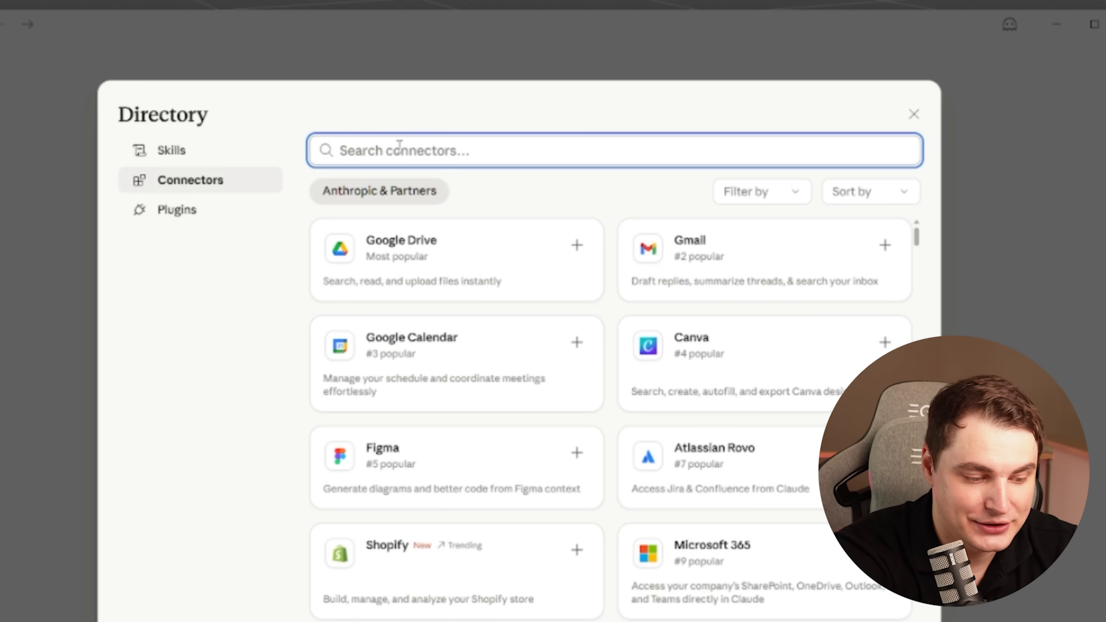
text(ble)
click(574, 309)
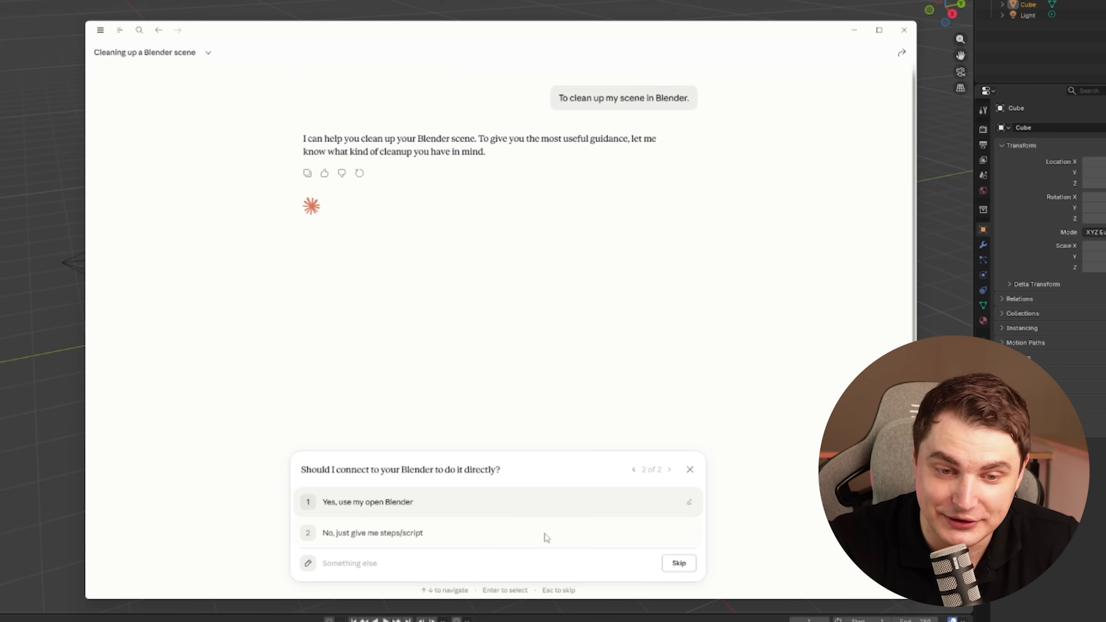
click(424, 514)
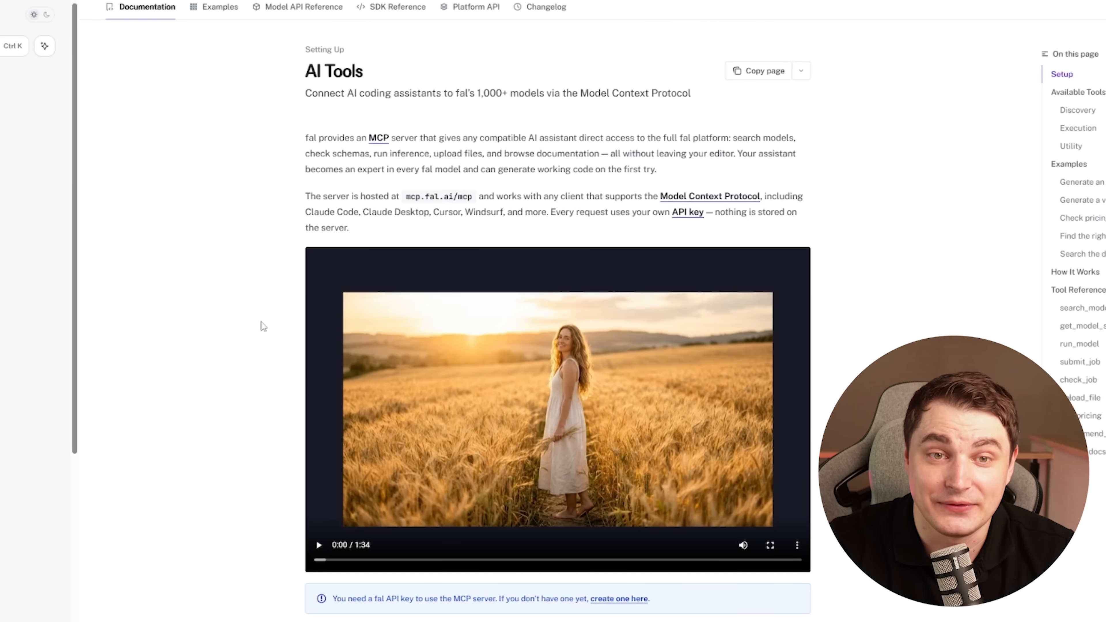
Step: Review the fal MCP server setup instructions, highlighting the API key placeholder in the Claude Code command
scroll(253, 331, down, 6)
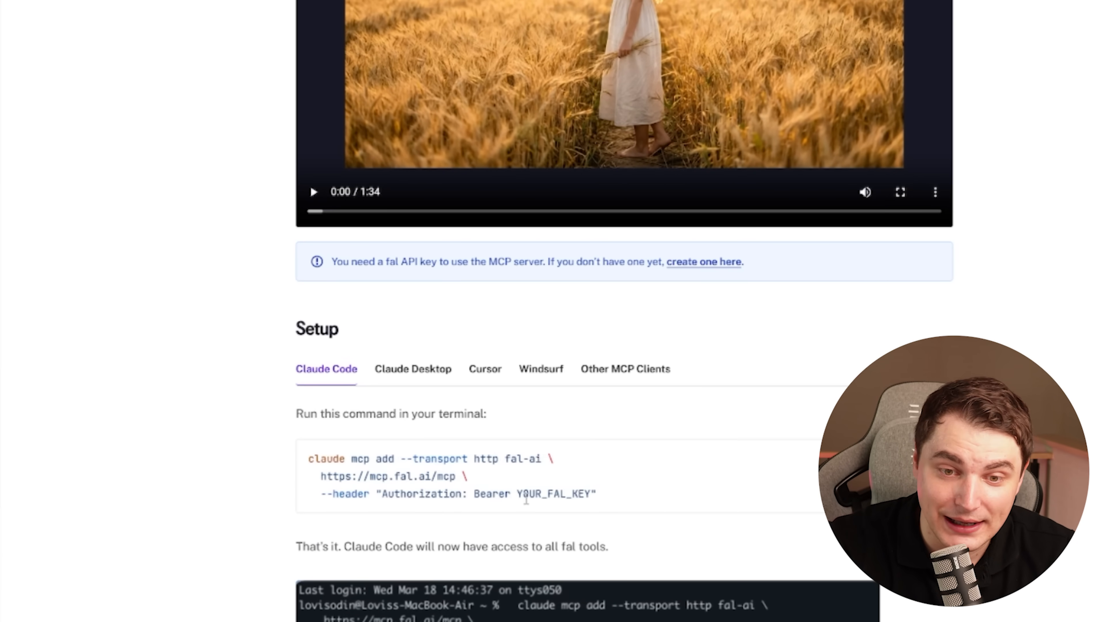
drag(454, 499, 590, 499)
scroll(590, 499, down, 4)
click(525, 267)
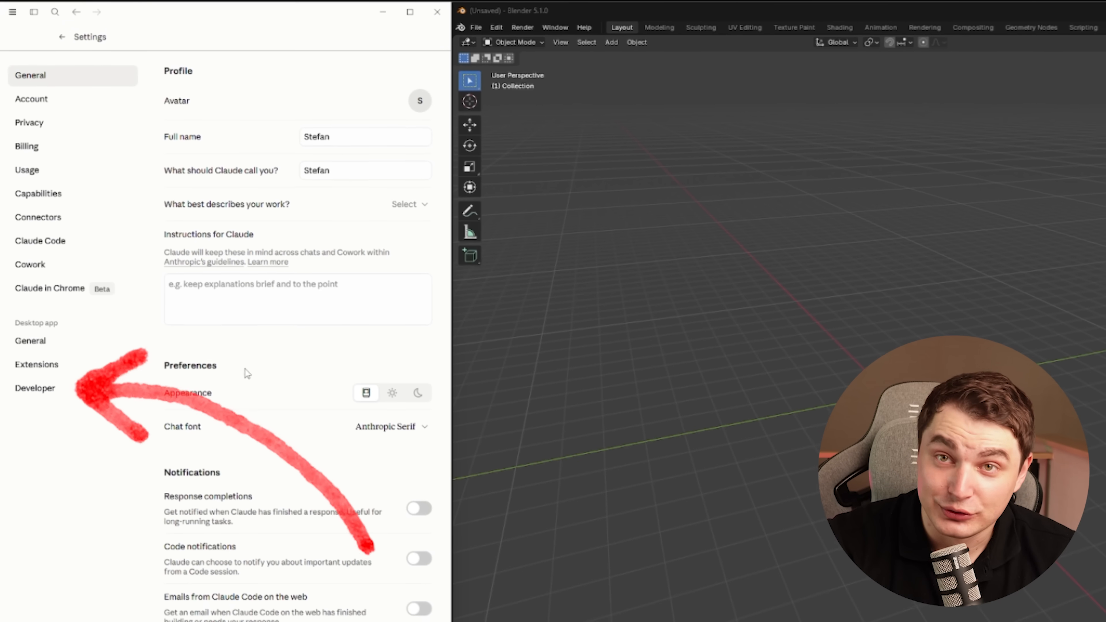
Step: Locate Claude's local MCP server configuration through the developer settings and open claude_desktop_config.json in Notepad
click(57, 396)
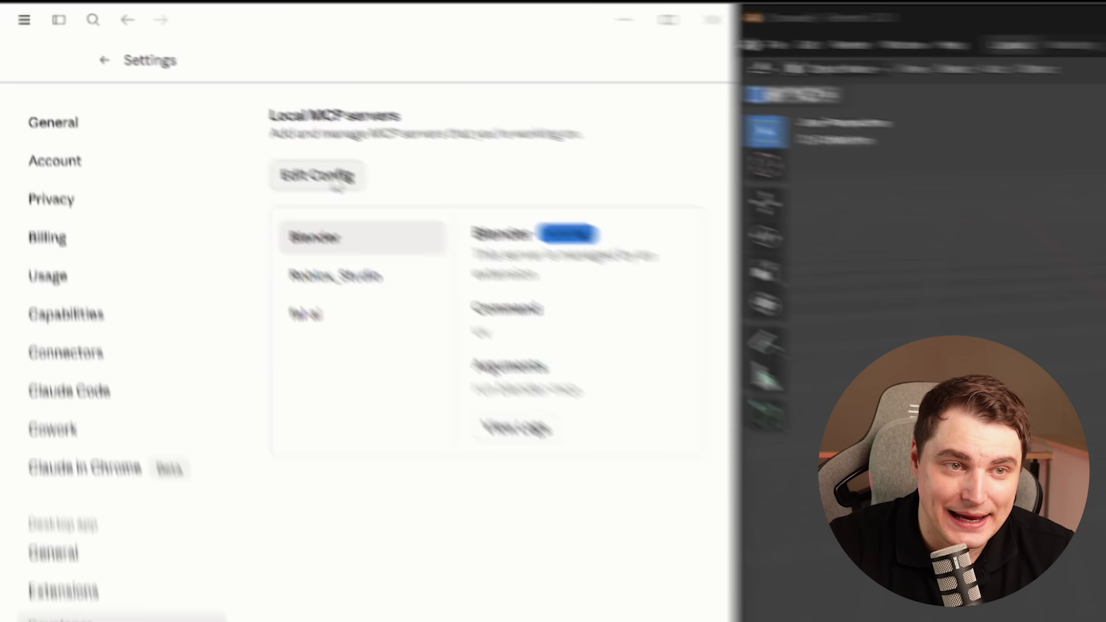
click(335, 184)
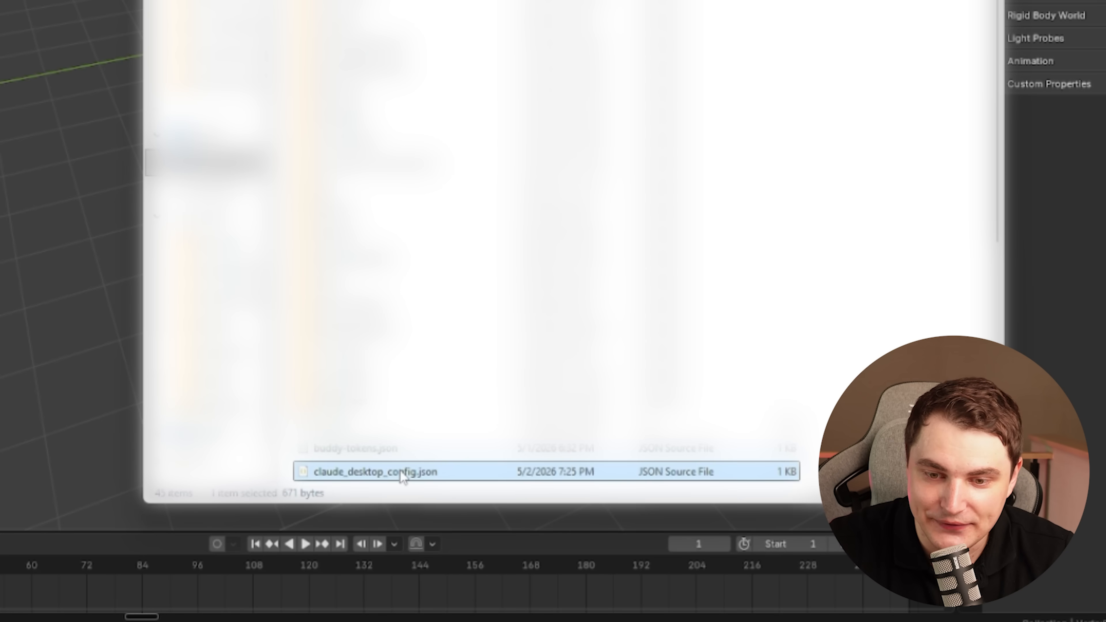
right_click(402, 475)
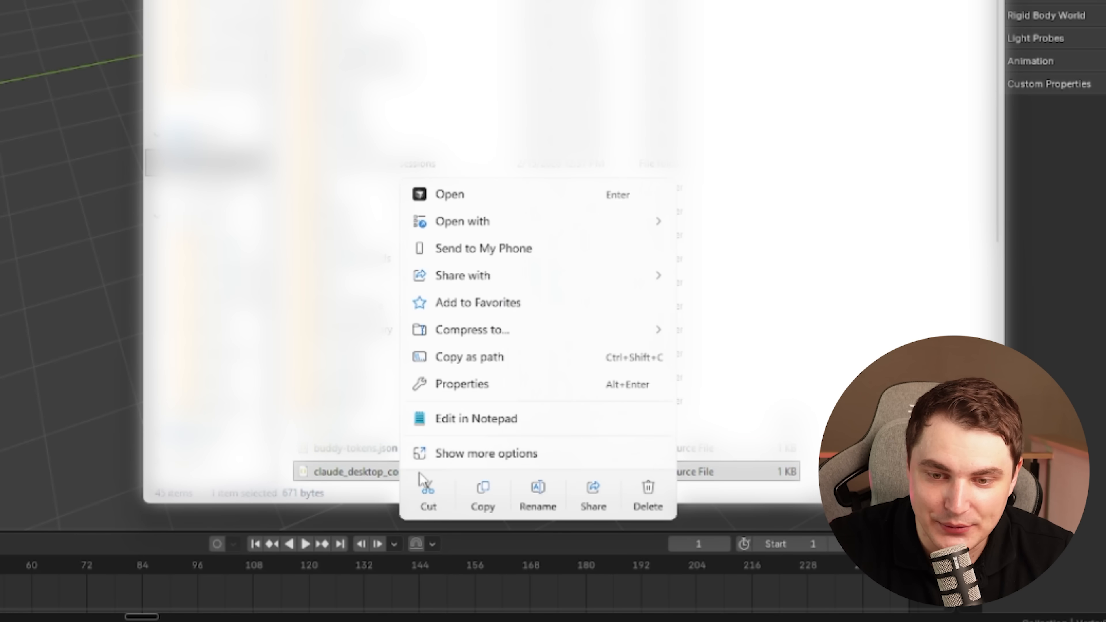
click(484, 426)
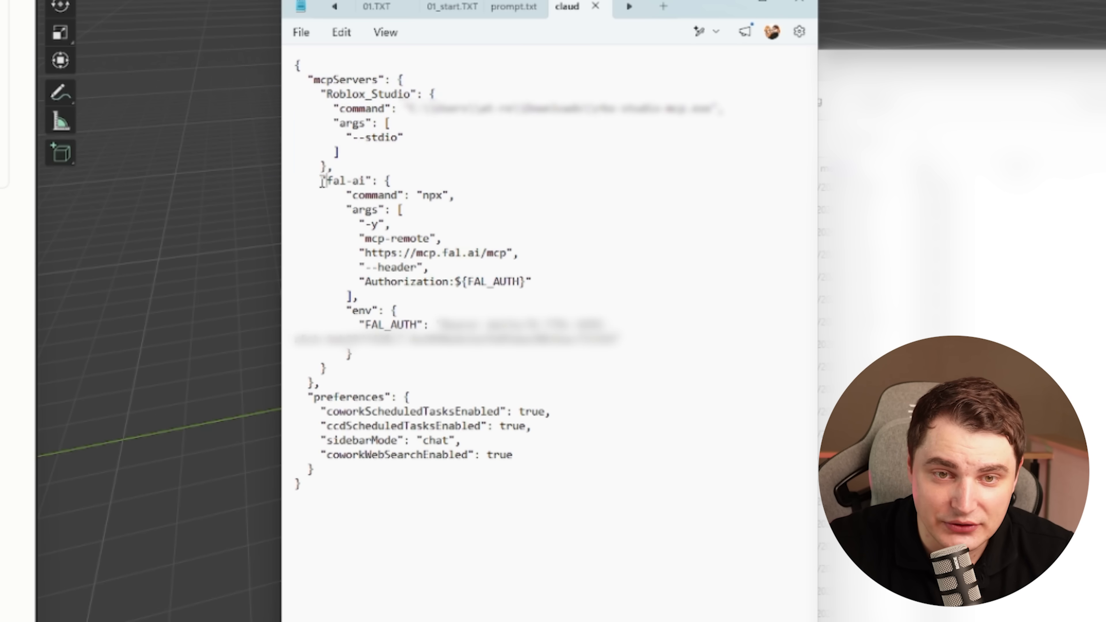
Step: Highlight the fal-ai server block and its FAL_AUTH key value in the configuration file
drag(324, 180, 391, 325)
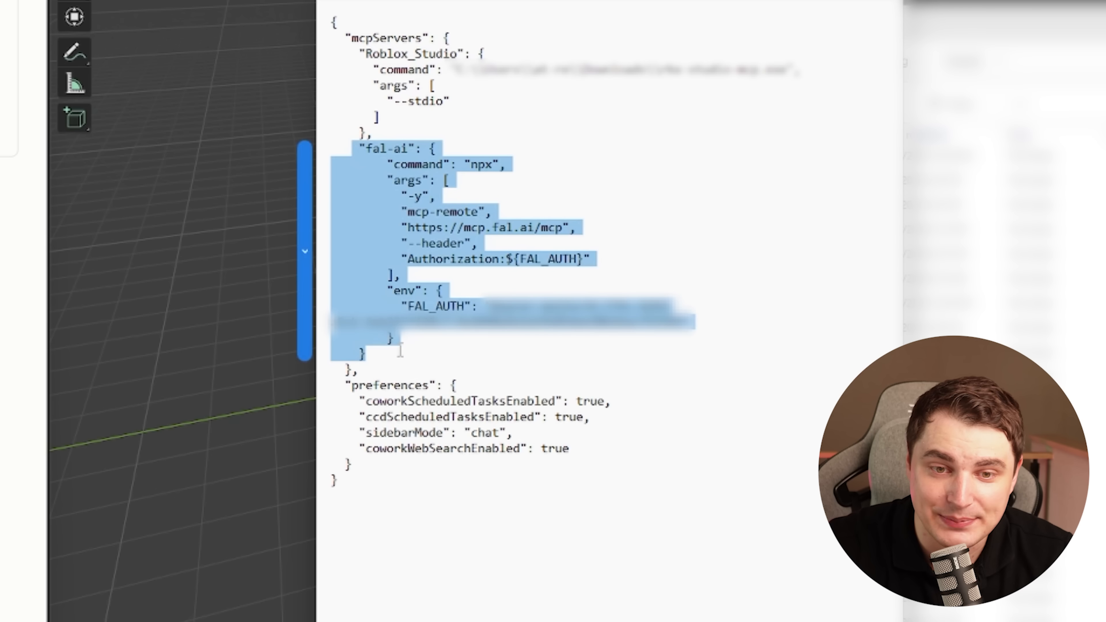
click(372, 355)
drag(371, 355, 360, 131)
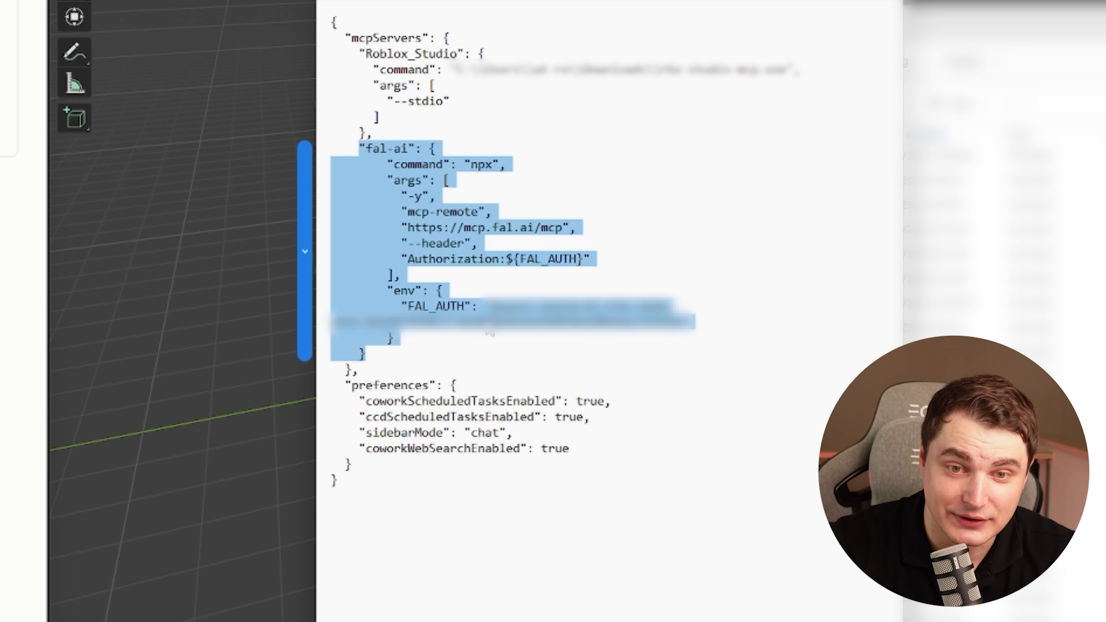
drag(541, 307, 681, 322)
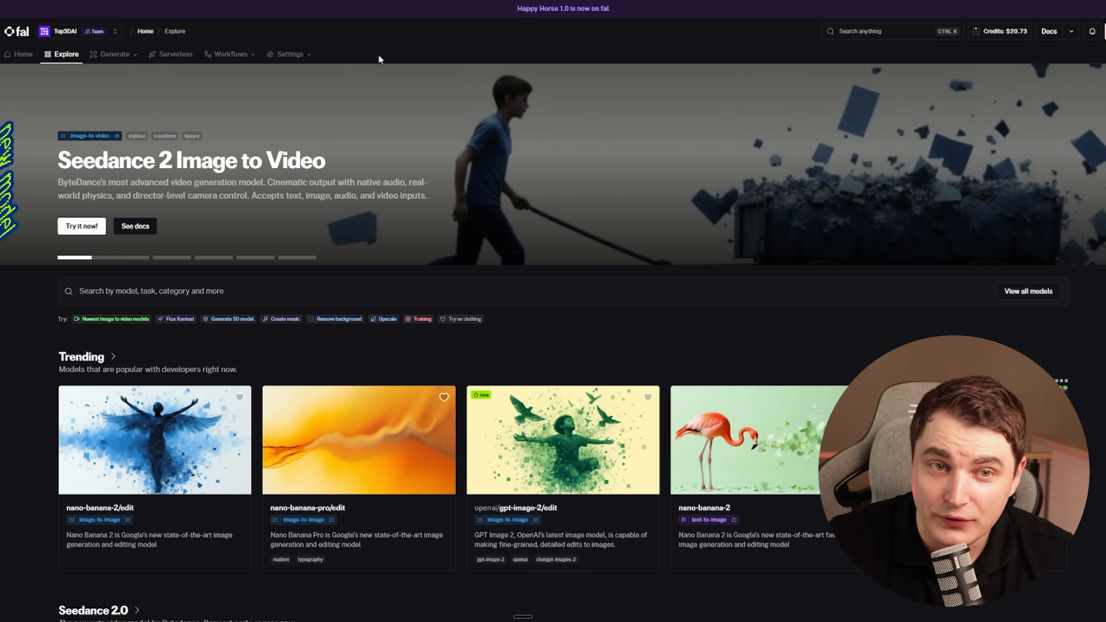
Step: Switch to the fal website and open the API Keys page of the account settings
click(289, 54)
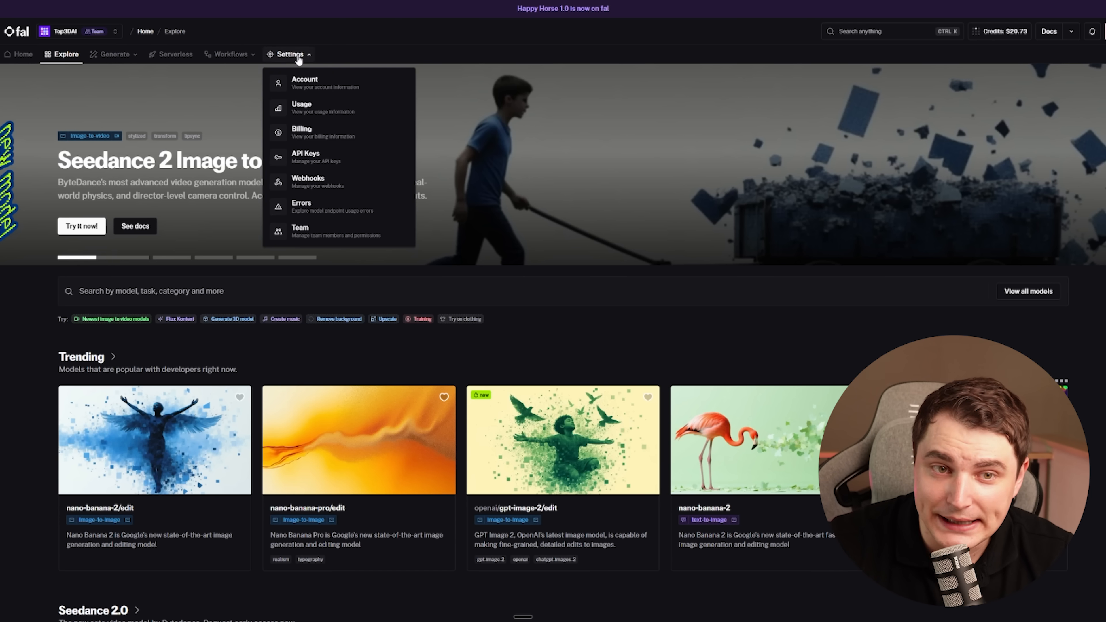
click(307, 156)
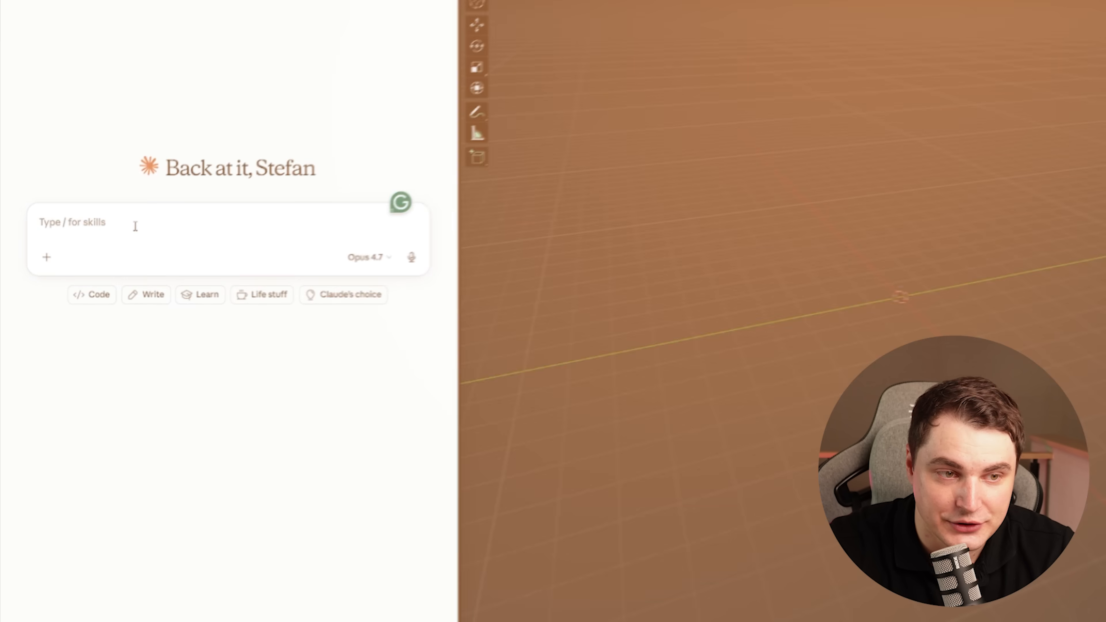
Step: Ask Claude to build an L-shaped corner scene with a table, four PATINA PBR materials (herringbone parquet, botanical wallpaper, red brick, walnut) and warm lighting
text(Build a simple corner scene to demo PATINA PBR textures: floor + two walls in an L-shape + a simple table in the corner. The back wall should have thickness so its outer side is visible if I rotate around — that side gets brick. Generate four tileable PBR materials via fal-ai PATINA in parallel: herringbone parquet for the floor, William Morris-style botanical wallpaper for the inside walls, London red brick for the wall's exterior, walnut for the table. Hook them up properly with UV tiling. Add basic warm lighting, Material Preview. Don't render, don't fly the camera around! — just build and stop. One screenshot at the end.)
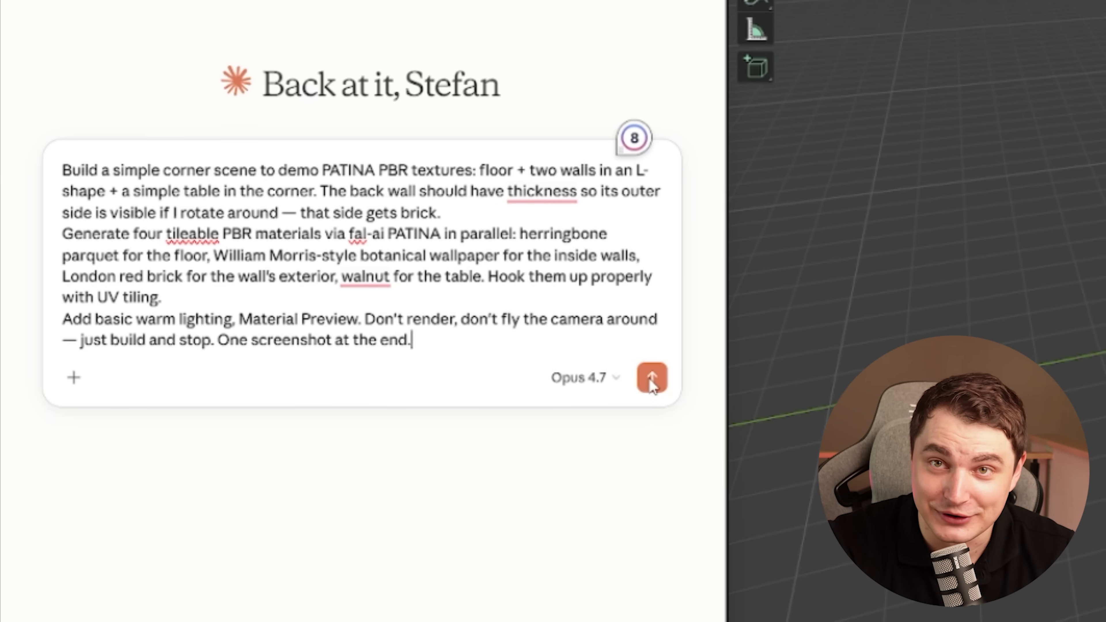
click(652, 377)
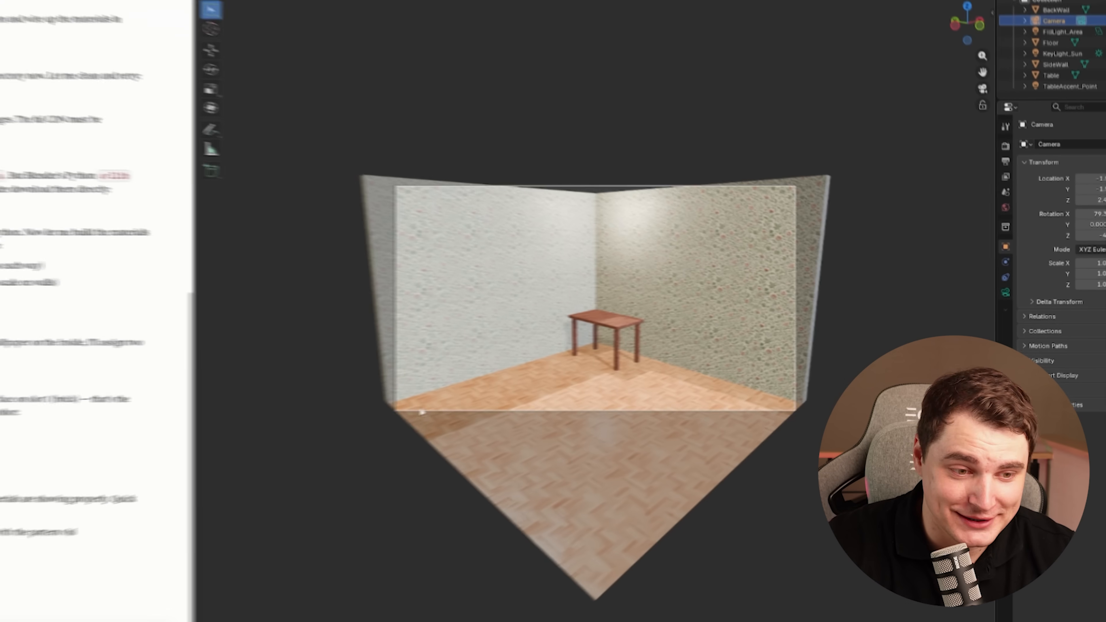
Step: Examine the herringbone parquet material on the generated floor up close from several angles
middle_drag(659, 406, 622, 479)
middle_drag(481, 528, 494, 453)
scroll(554, 418, up, 10)
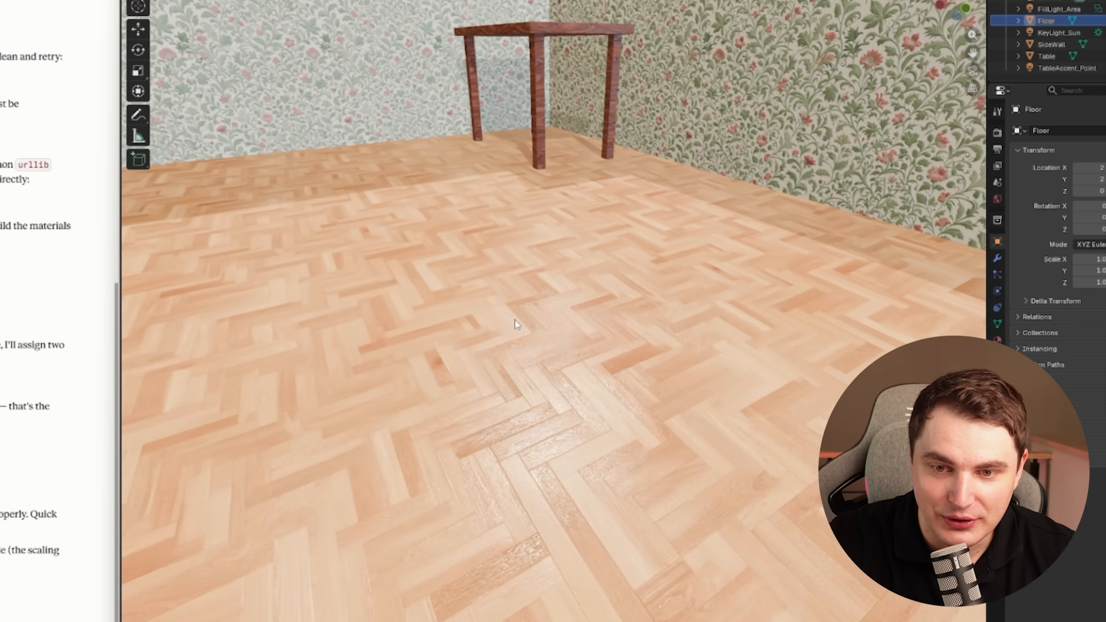
scroll(513, 387, up, 8)
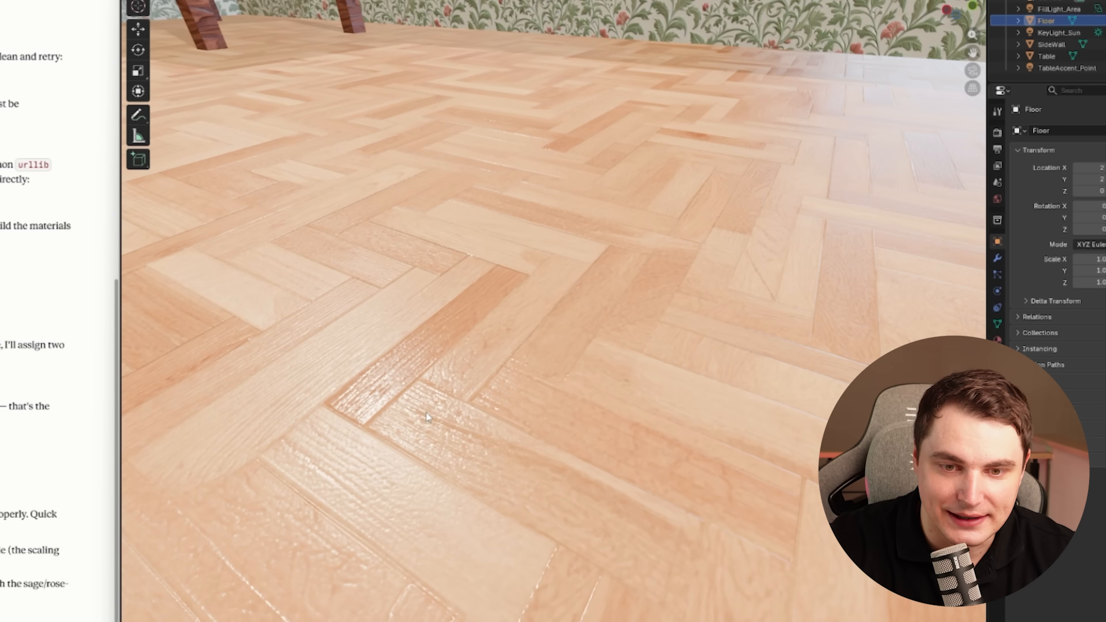
middle_drag(426, 412, 668, 158)
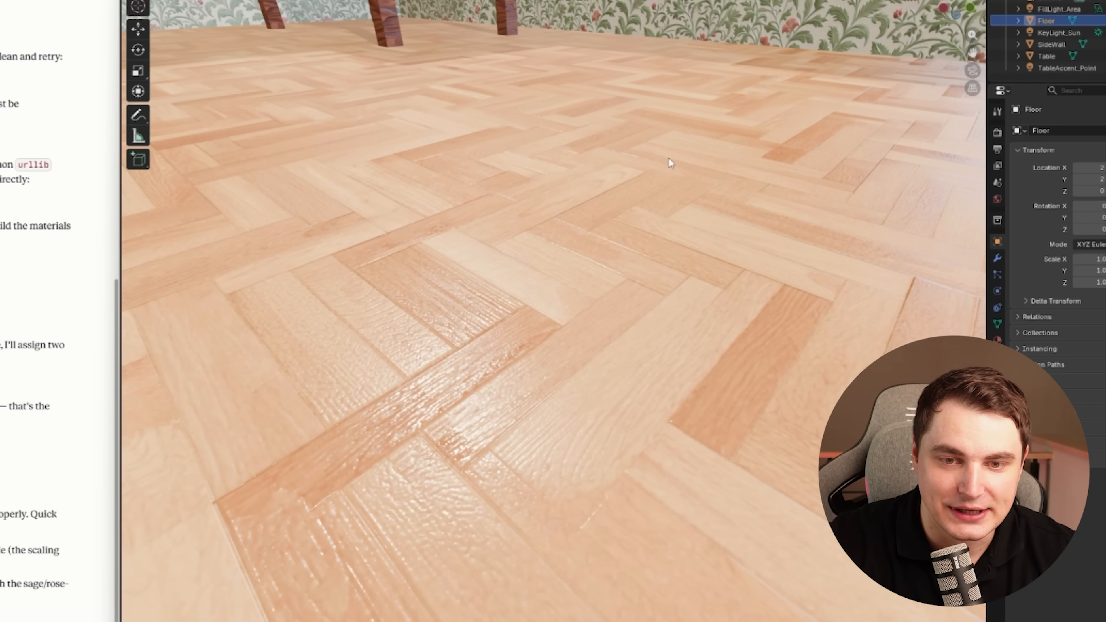
scroll(428, 388, down, 10)
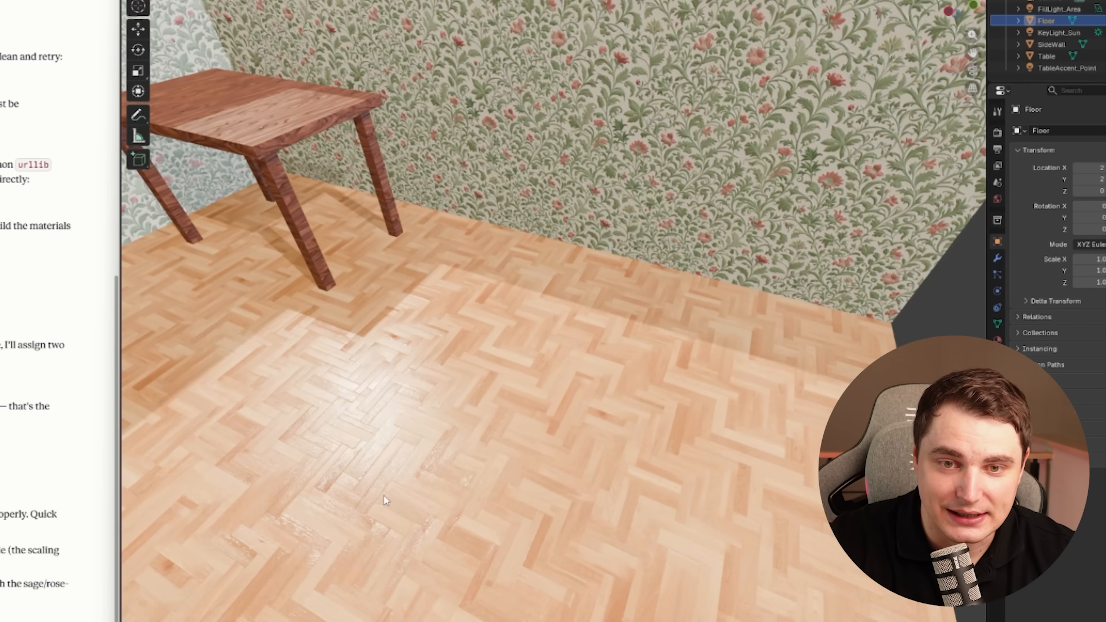
Step: Examine the botanical wallpaper relief up close, and inspect the walls, table and whole corner from different distances
middle_drag(384, 496, 473, 458)
scroll(451, 466, up, 10)
scroll(453, 468, down, 5)
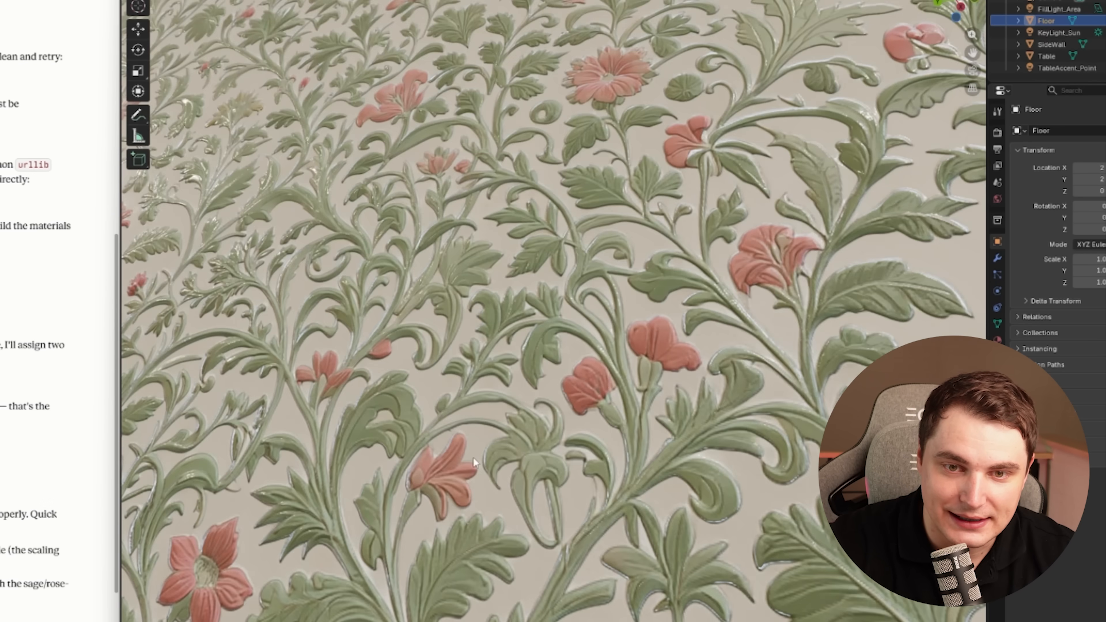
scroll(470, 462, down, 5)
scroll(469, 464, down, 10)
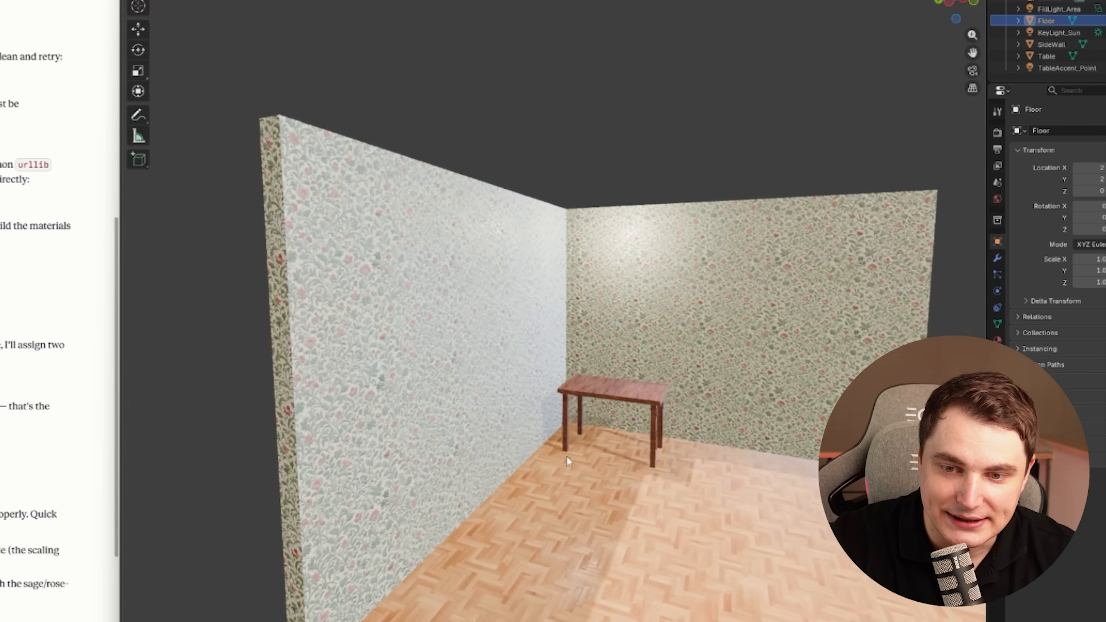
scroll(566, 456, up, 6)
scroll(528, 444, up, 4)
middle_drag(528, 444, 489, 388)
scroll(589, 364, up, 2)
scroll(552, 340, down, 8)
scroll(533, 395, up, 5)
scroll(540, 395, down, 4)
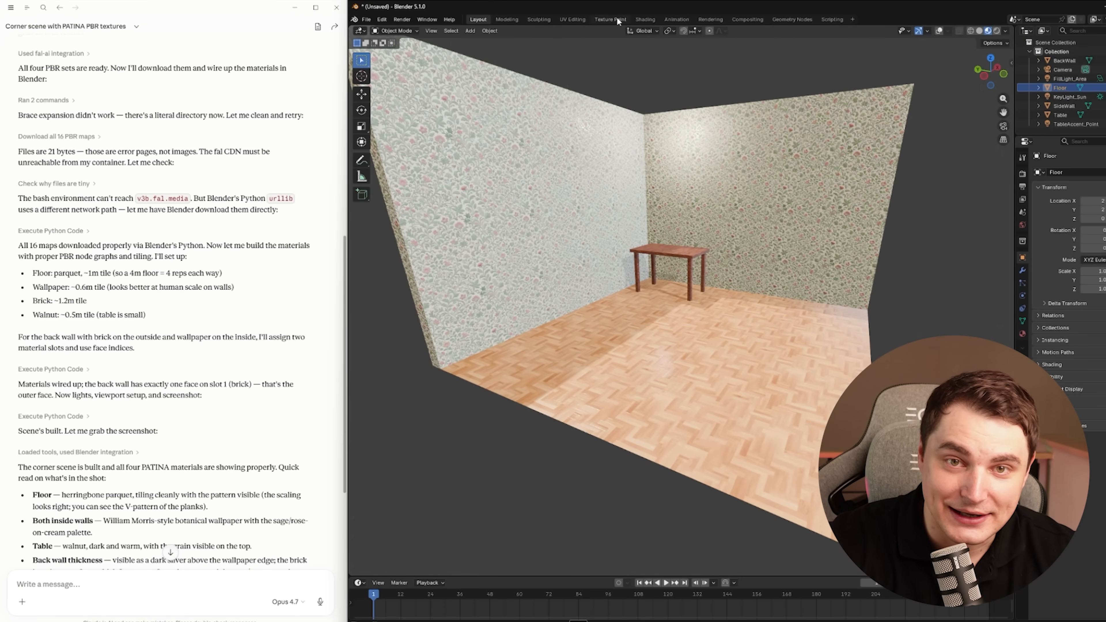
Step: Open the Shading workspace and examine the floor's MAT_Parquet node graph, from the texture images through to the material output
click(645, 19)
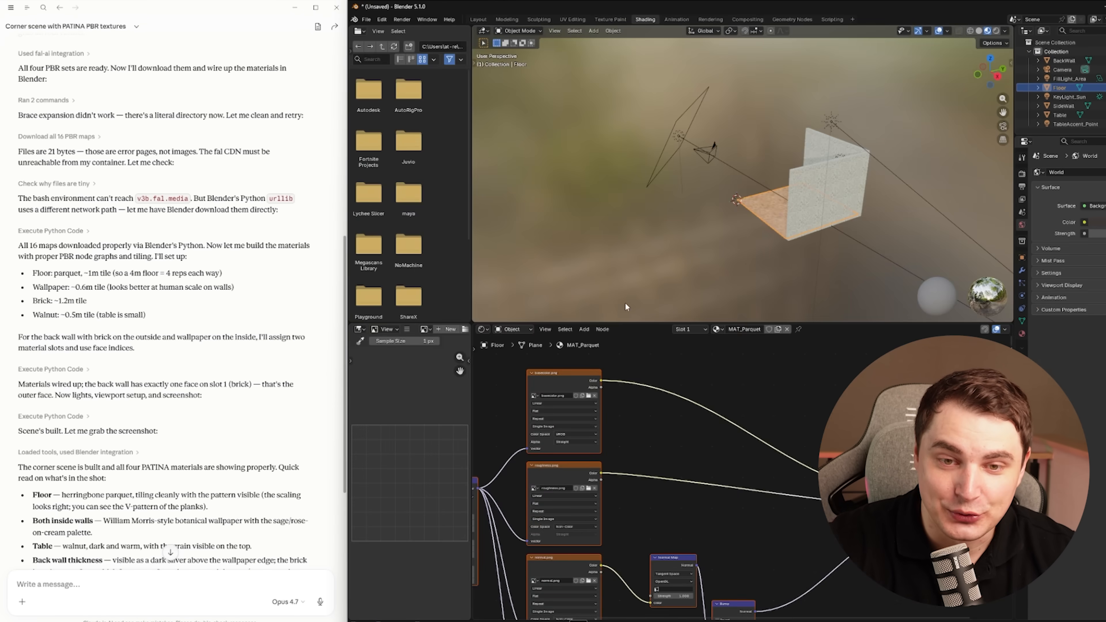
scroll(649, 410, down, 4)
mouse_move(649, 409)
middle_down()
mouse_move(688, 413)
mouse_move(697, 376)
middle_up()
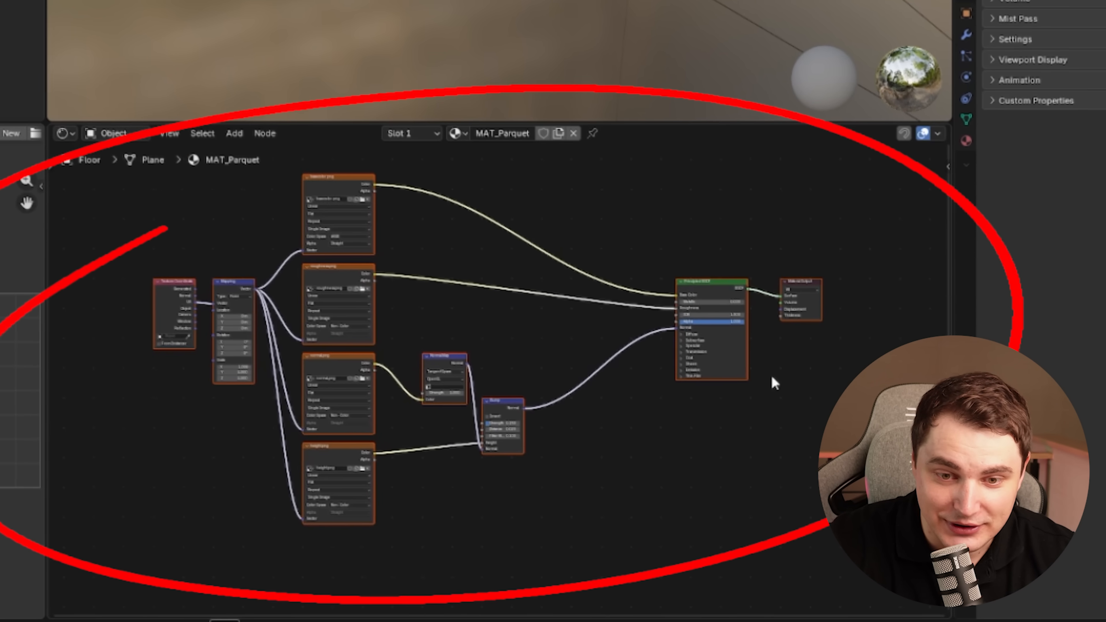
scroll(802, 395, up, 3)
scroll(601, 395, down, 2)
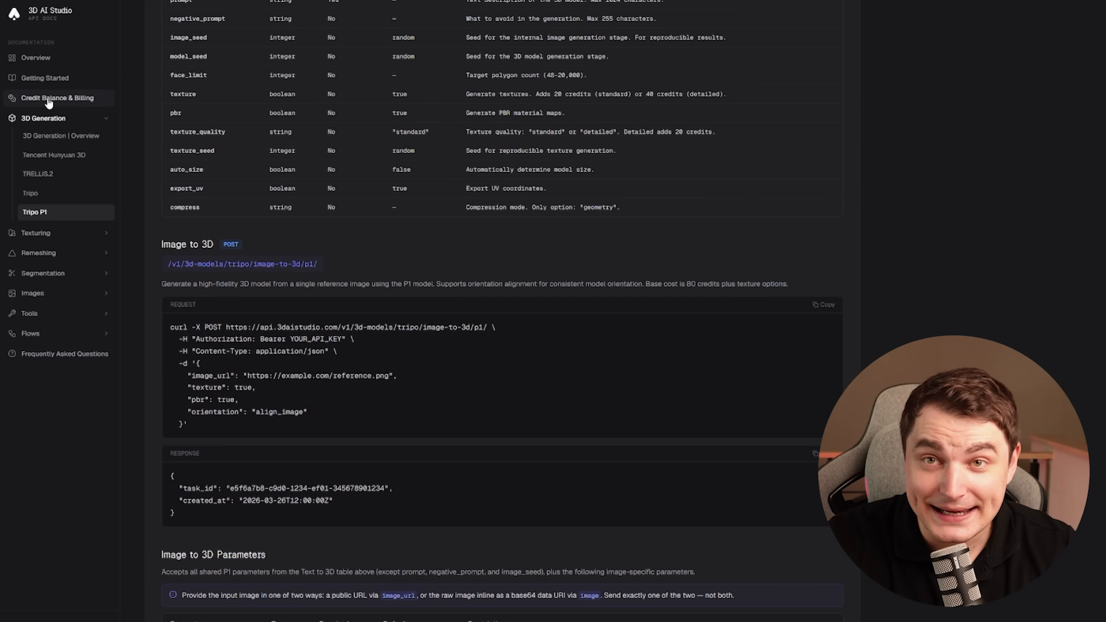
Step: Look through the 3D AI Studio API documentation, the Image to 3D model choice and the list of studio tools
click(52, 81)
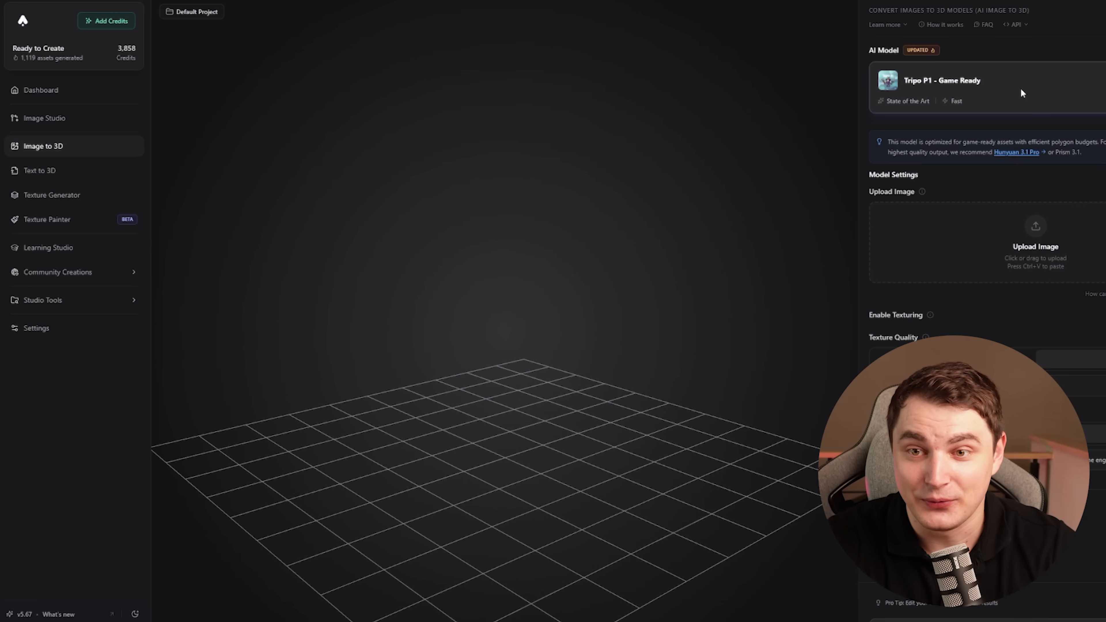
click(1022, 92)
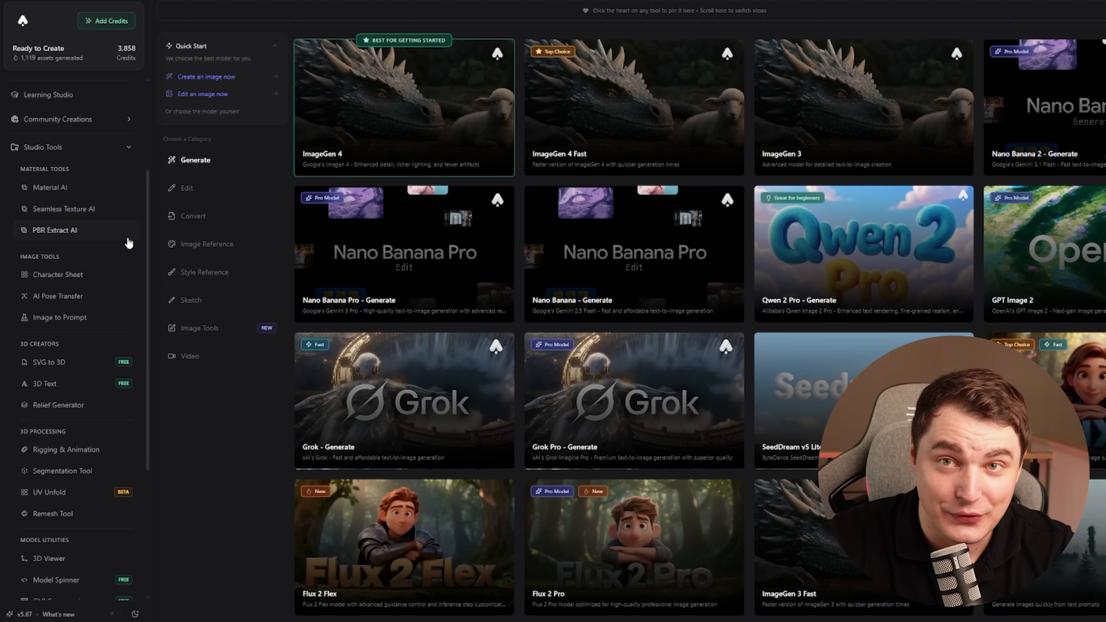
scroll(72, 210, down, 2)
scroll(80, 233, up, 2)
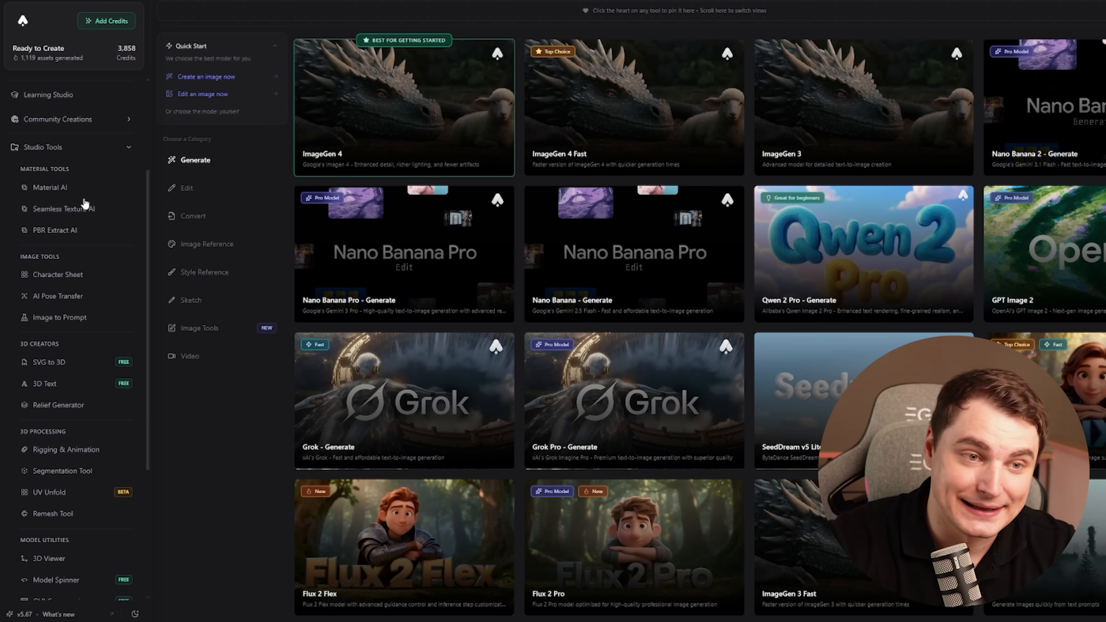
scroll(101, 224, up, 3)
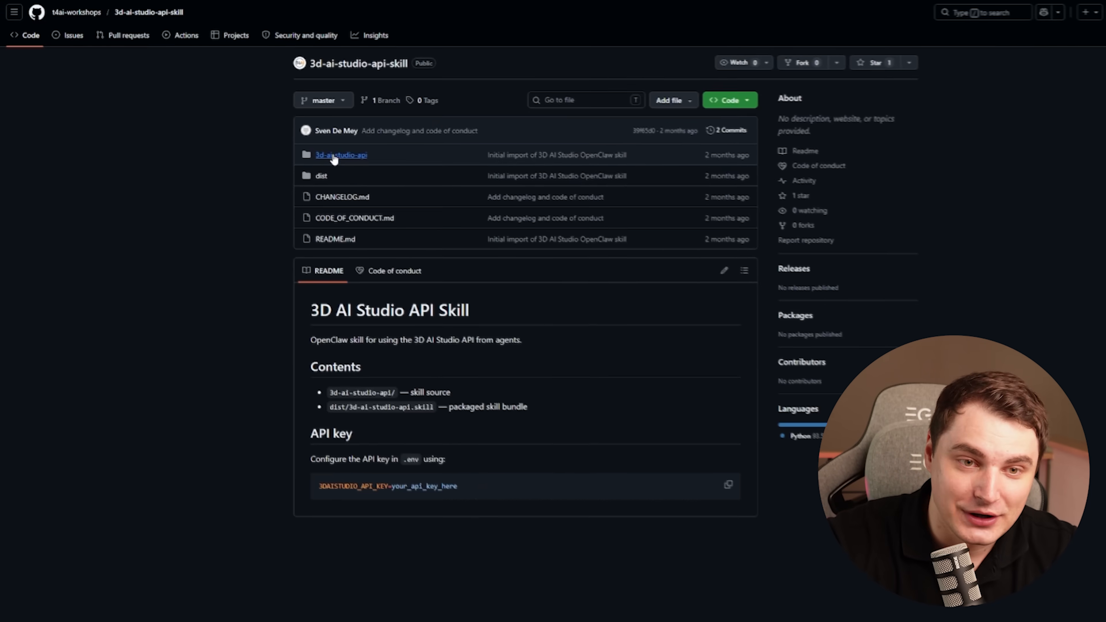
Step: Open the 3d-ai-studio-api folder in the GitHub repository and delete the extra personal readme from the local skill archive
click(334, 158)
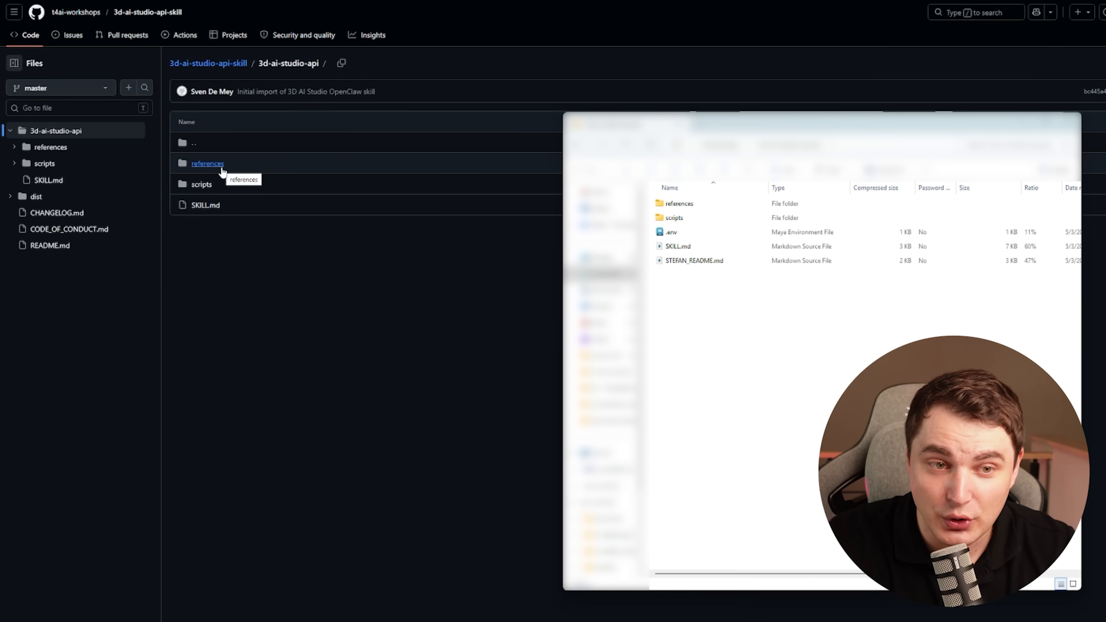
click(694, 263)
key(Delete)
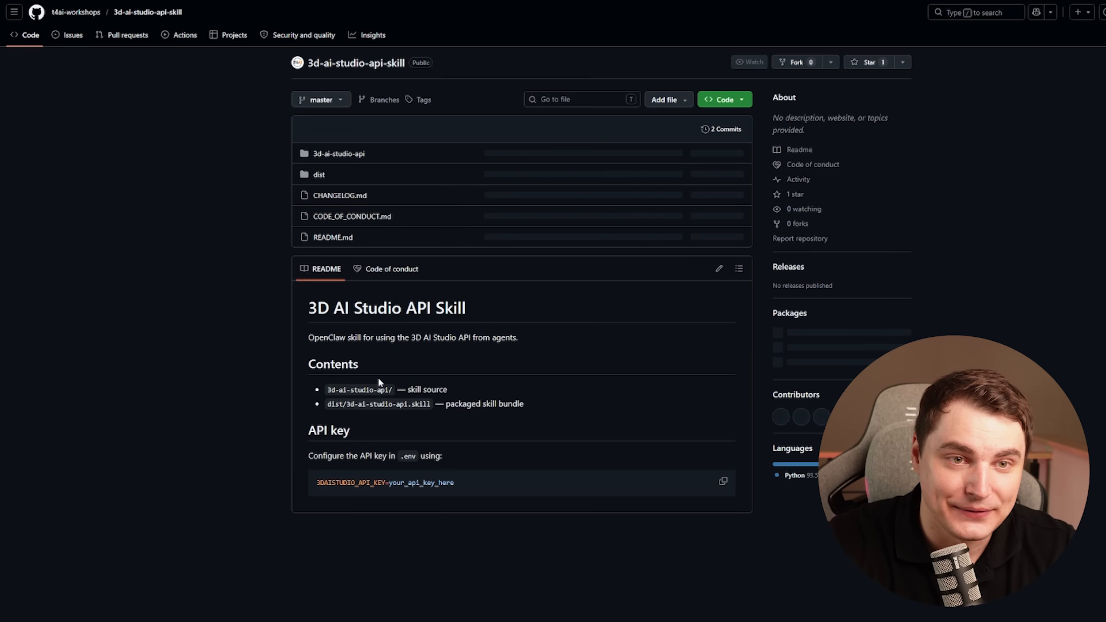
Step: Highlight the .env file name in the README's API key instructions and open that file in the local skill folder
mouse_move(312, 322)
mouse_down()
mouse_move(490, 337)
mouse_move(331, 332)
mouse_up()
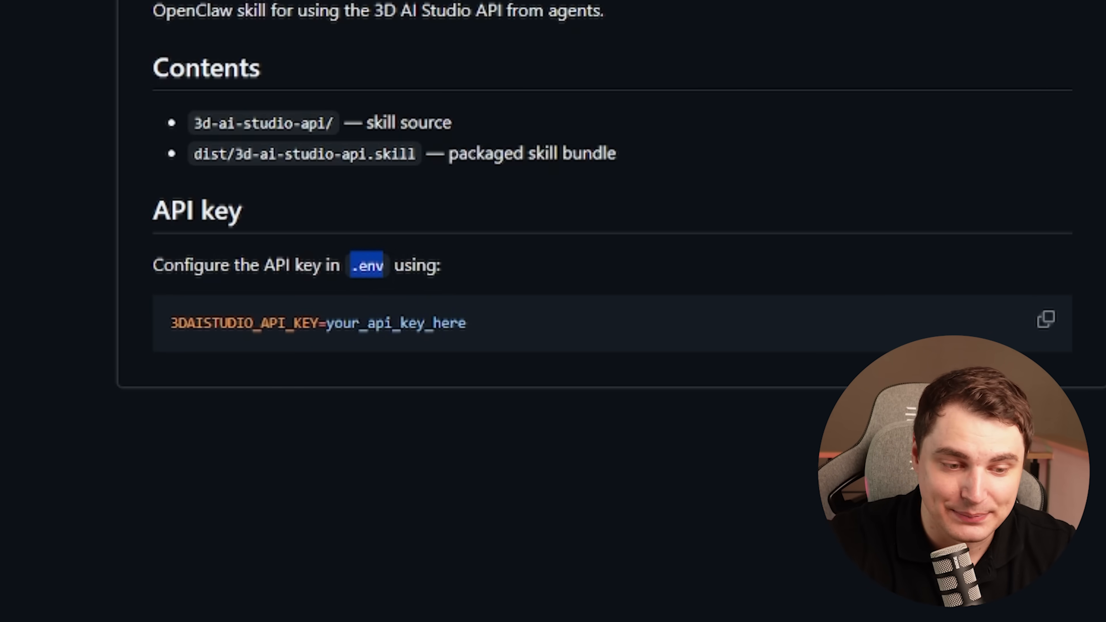
key(alt+Tab)
double_click(745, 212)
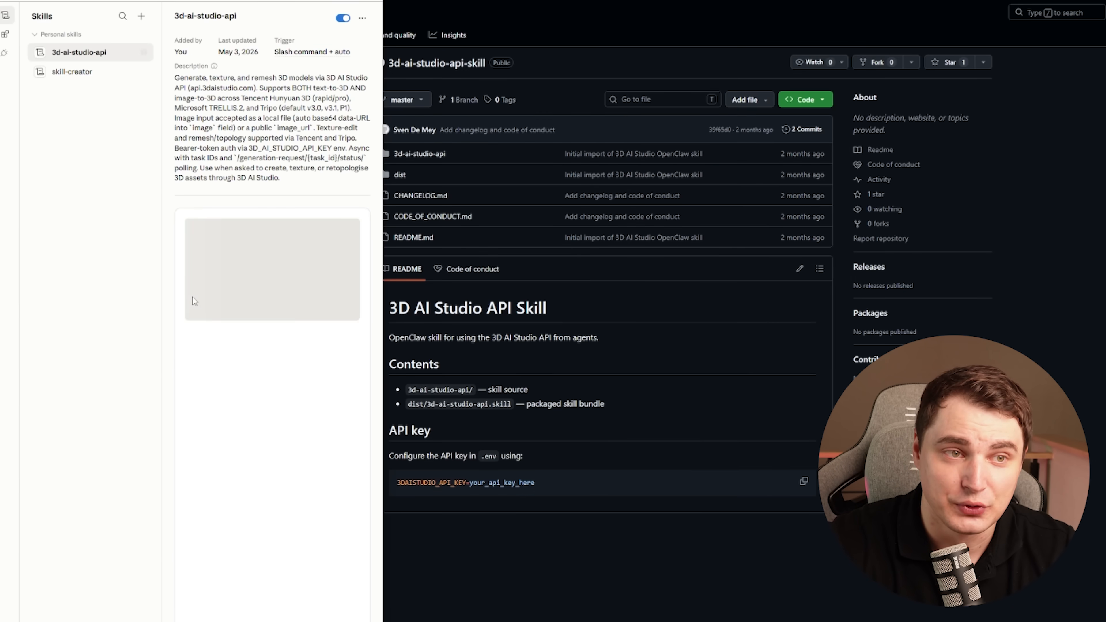
Step: Try to upload 3d-ai-studio-api.zip as a new skill in Claude, and cancel replacing the existing skill
click(136, 15)
mouse_move(151, 58)
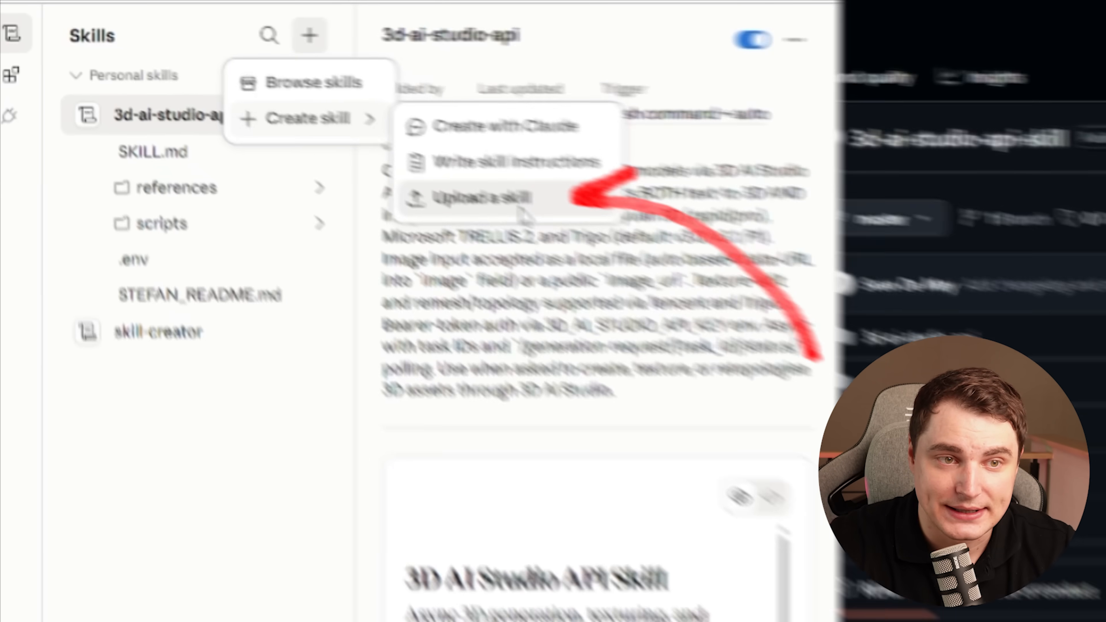
click(352, 144)
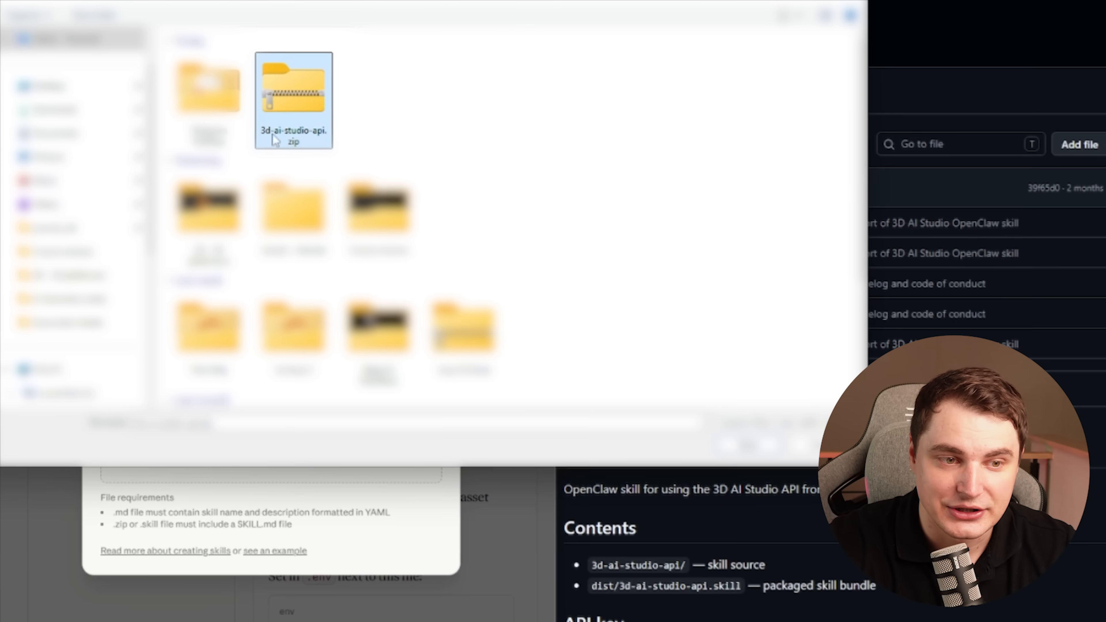
click(734, 444)
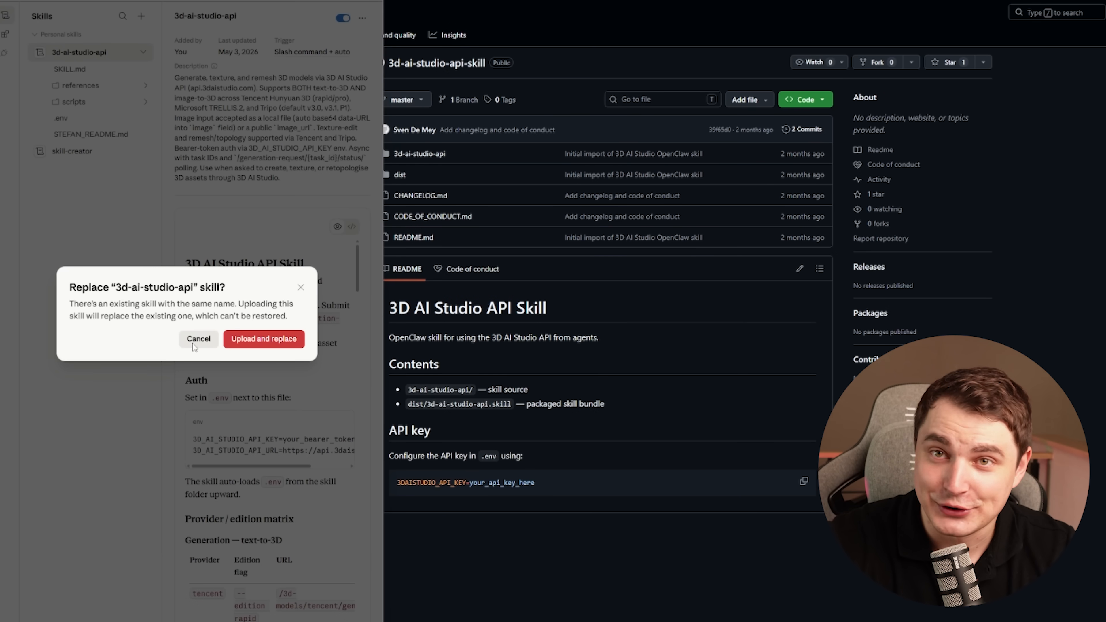
click(198, 341)
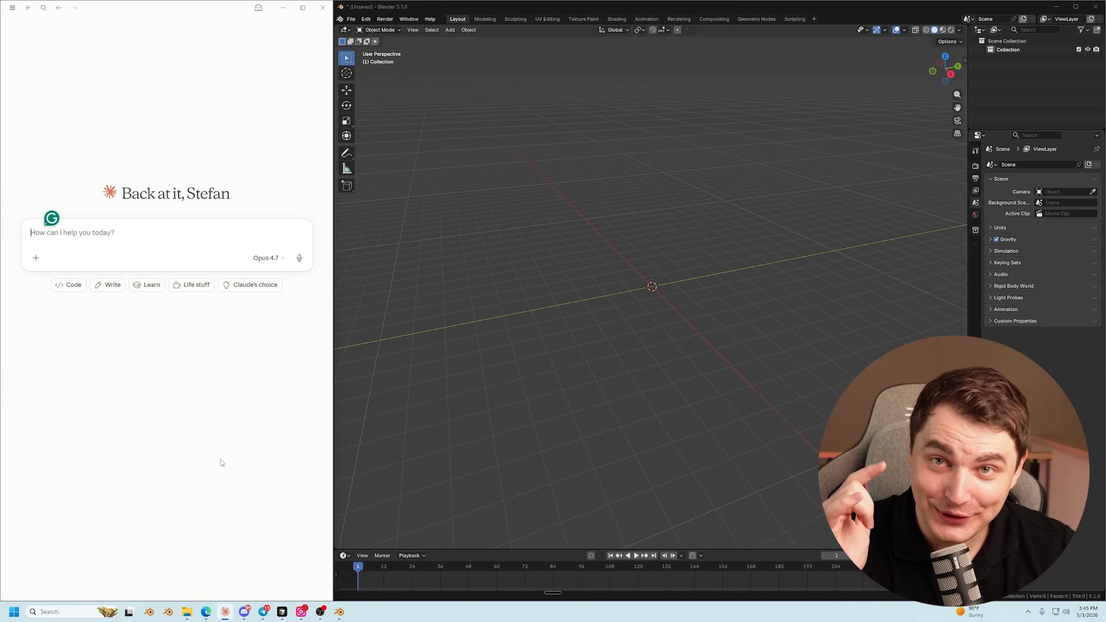
Step: Ask Claude to turn three attached images (pig head, suited pig body, top hat) into PBR tripo-p1 models via 3D AI Studio and stack them in Blender
click(36, 257)
mouse_move(51, 309)
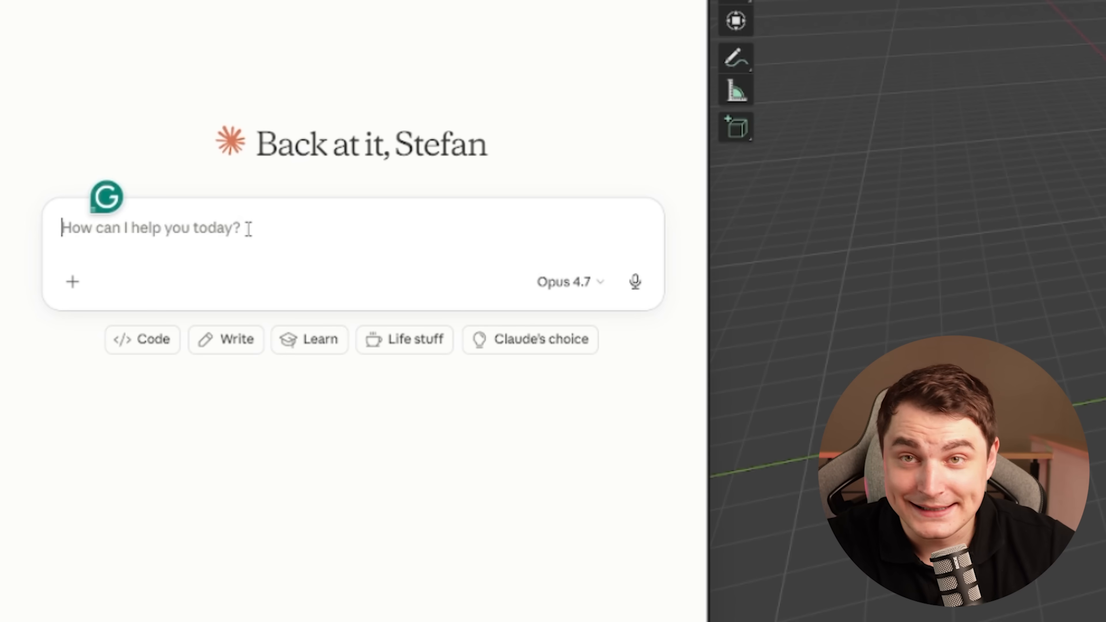
text(I'll attach 3 images: pig head, pig body in suit, top hat. Generate 3D models from them via the 3D AI Studio skill (tripo-p1, image-to-3D, PBR on), then in my already-open Blender import all three GLBs and stack them as a character — body, head on top, hat on top of that. Don't save anything, don't reset the scene, just add to what's open. Heads up: after a job hits FINISHED the asset URL is briefly null — re-poll status after ~10s. Rate limit is 5/min so parallel submission is fine.)
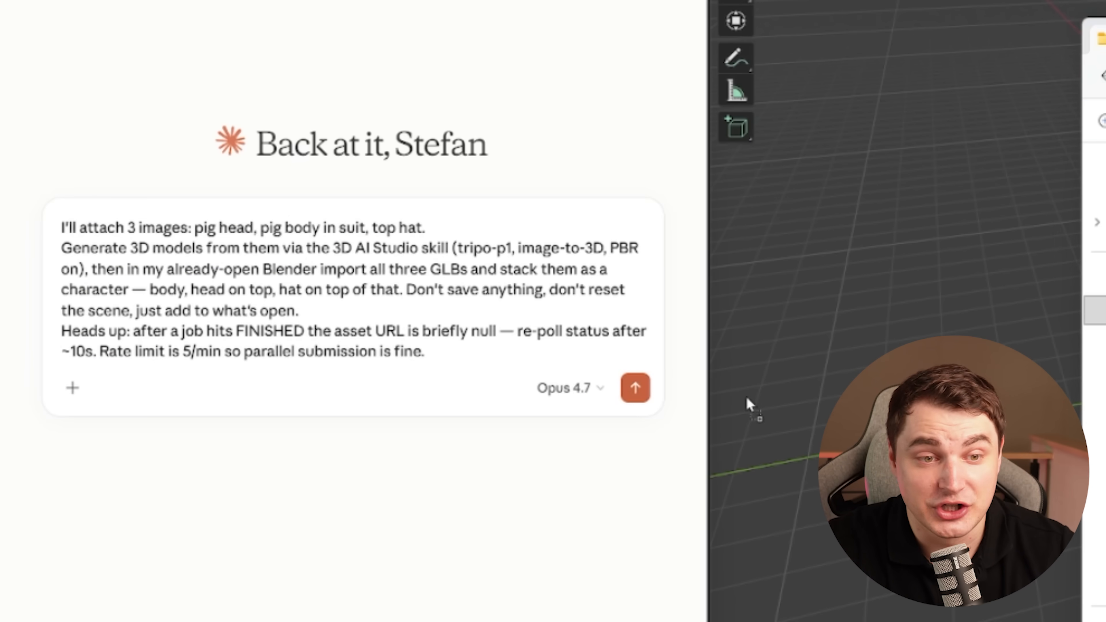
drag(748, 406, 551, 524)
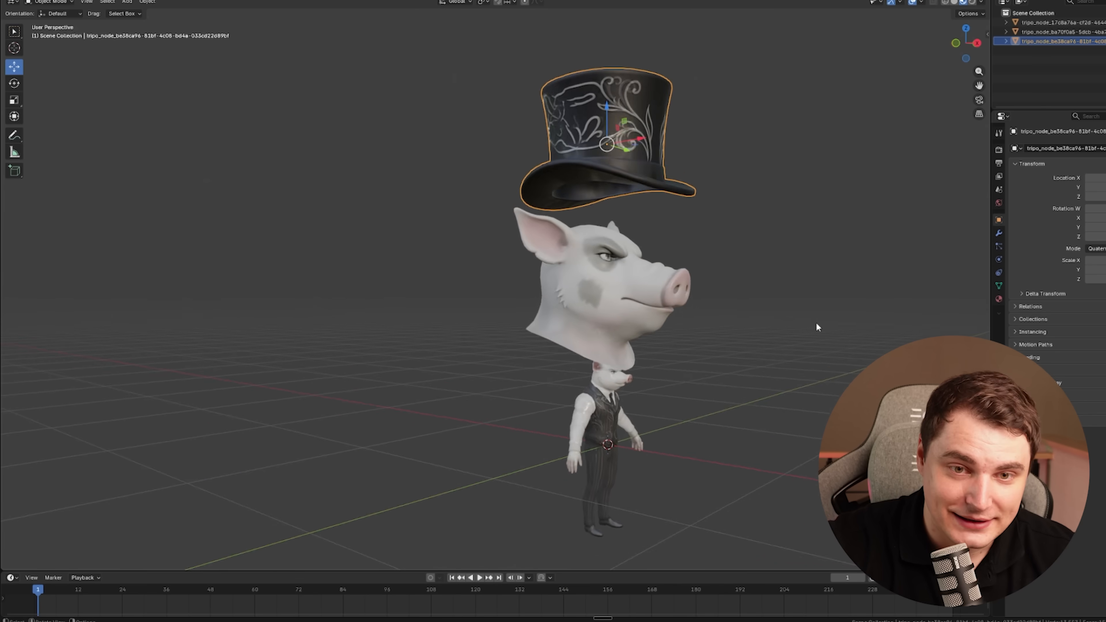
Step: Select the suited pig body in Blender and examine its mesh topology up close in Edit Mode
click(522, 277)
click(505, 167)
shift+middle_drag(462, 471, 449, 397)
click(448, 392)
scroll(444, 361, up, 8)
key(Tab)
scroll(611, 202, down, 6)
middle_drag(612, 201, 684, 187)
middle_drag(610, 283, 529, 339)
key(Tab)
scroll(557, 262, down, 6)
Step: Move the large pig head out of the stack and down beside the suited body
click(525, 311)
drag(526, 286, 716, 286)
drag(678, 240, 679, 387)
Step: Move the top hat down to the other side of the suited body, so all three models stand side by side
click(499, 133)
drag(487, 57, 488, 335)
drag(525, 373, 352, 373)
shift+middle_drag(456, 336, 453, 270)
scroll(471, 276, up, 3)
middle_drag(419, 253, 531, 266)
scroll(542, 265, down, 1)
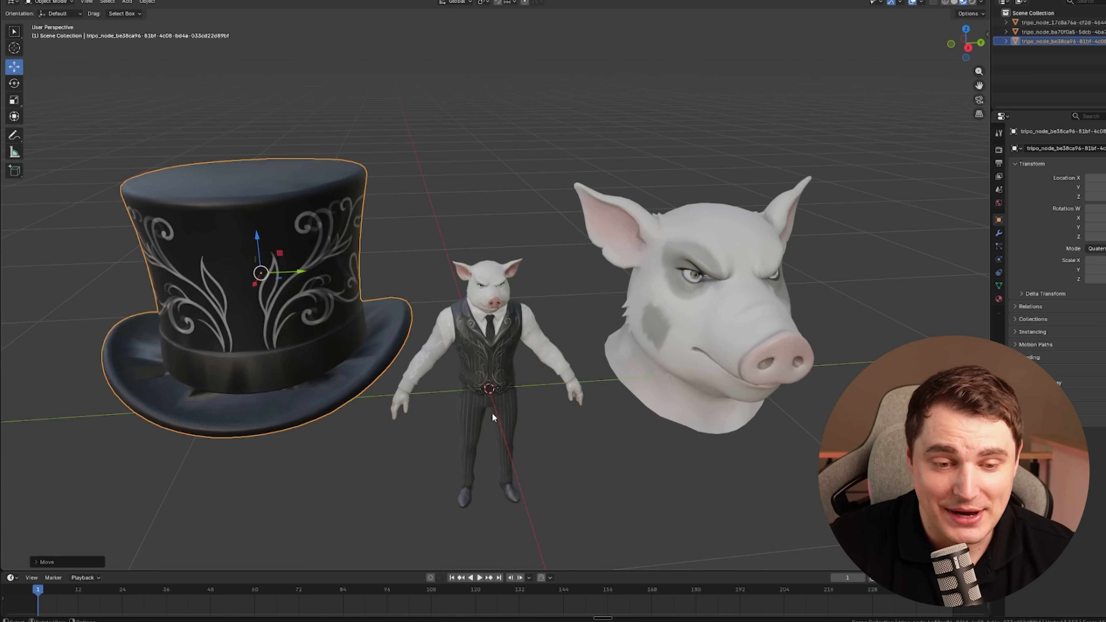
middle_drag(570, 429, 558, 418)
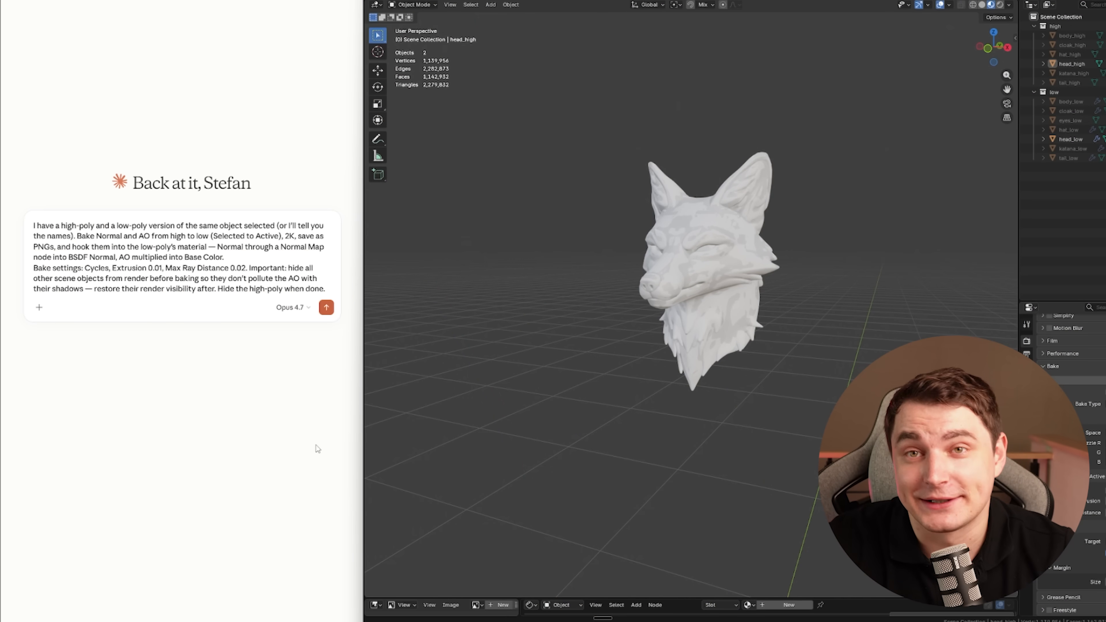
Step: Ask Claude to bake 2K Normal and AO maps from head_high to head_low with Extrusion 0.01 and Max Ray Distance 0.02, and wire them in
scroll(731, 428, up, 1)
middle_drag(731, 427, 768, 423)
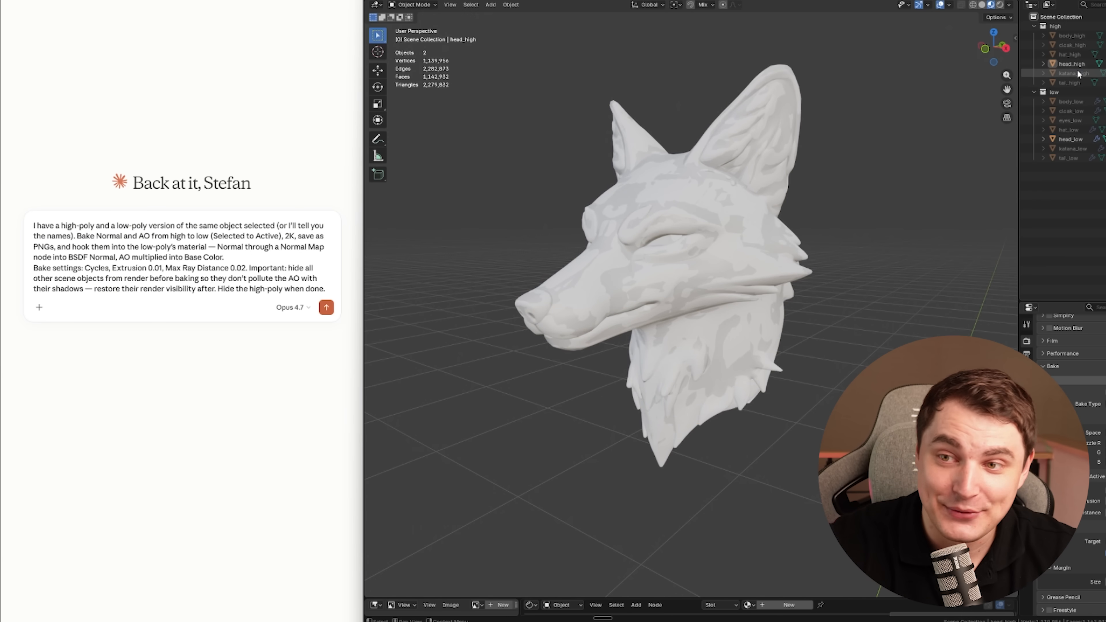
middle_drag(831, 273, 819, 273)
shift+middle_drag(818, 273, 852, 248)
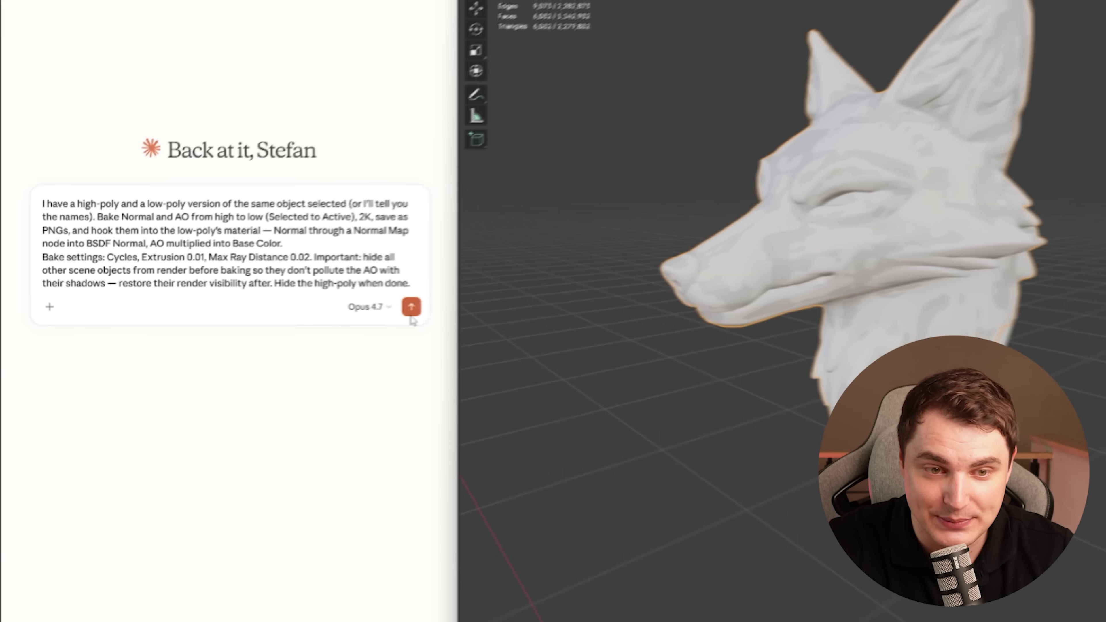
click(430, 311)
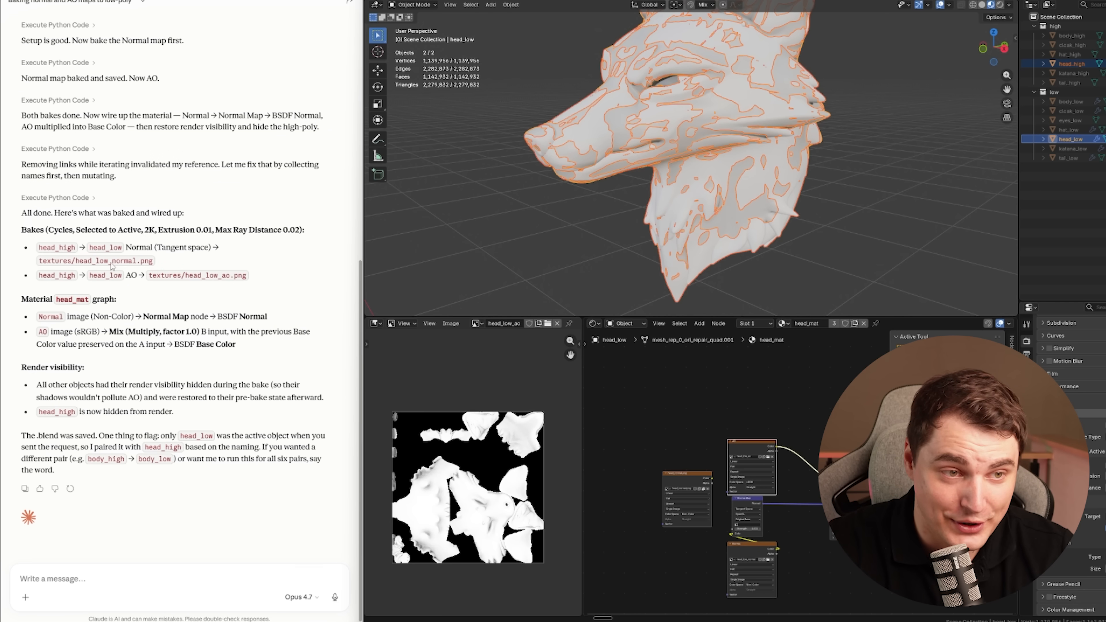
Step: Spread out the AO texture, multiply mix, normal texture and Normal Map nodes in the head_mat graph
drag(746, 442, 709, 405)
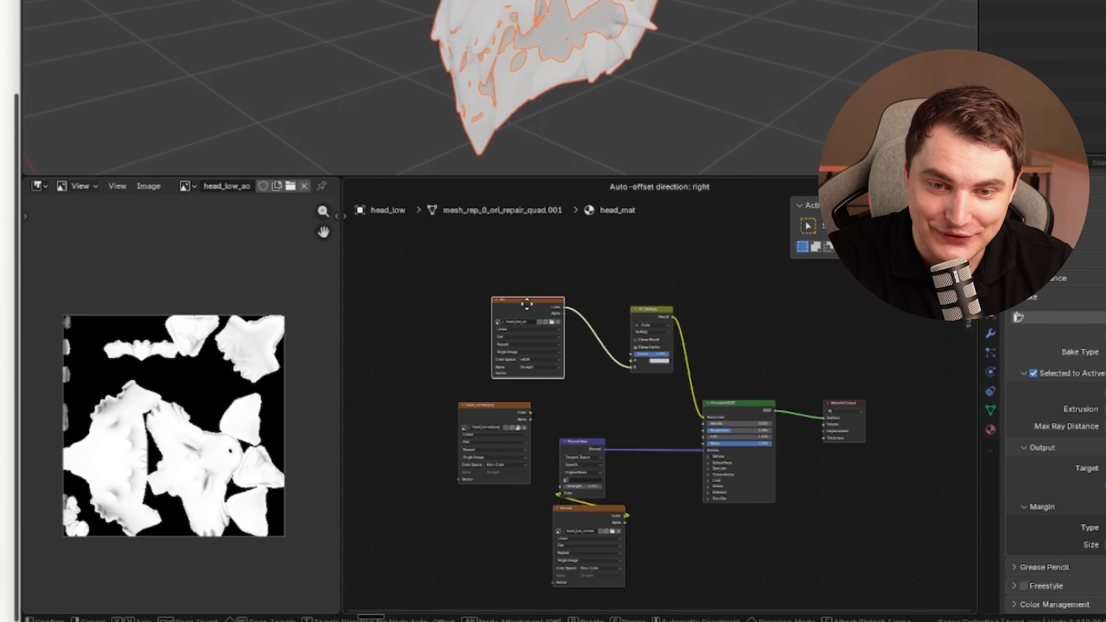
drag(526, 303, 552, 303)
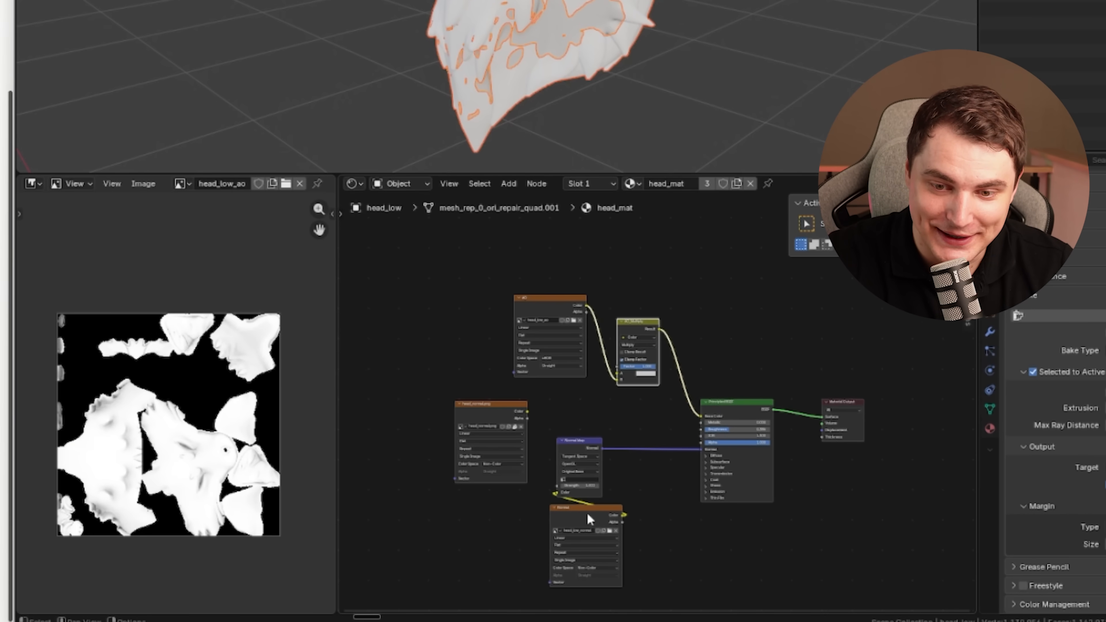
drag(593, 517, 530, 516)
drag(567, 450, 634, 482)
Step: Widen the image editor, and examine the baked normal map and the shaded low-poly fox head
scroll(139, 413, up, 2)
scroll(139, 413, down, 1)
drag(338, 342, 435, 342)
scroll(307, 375, up, 1)
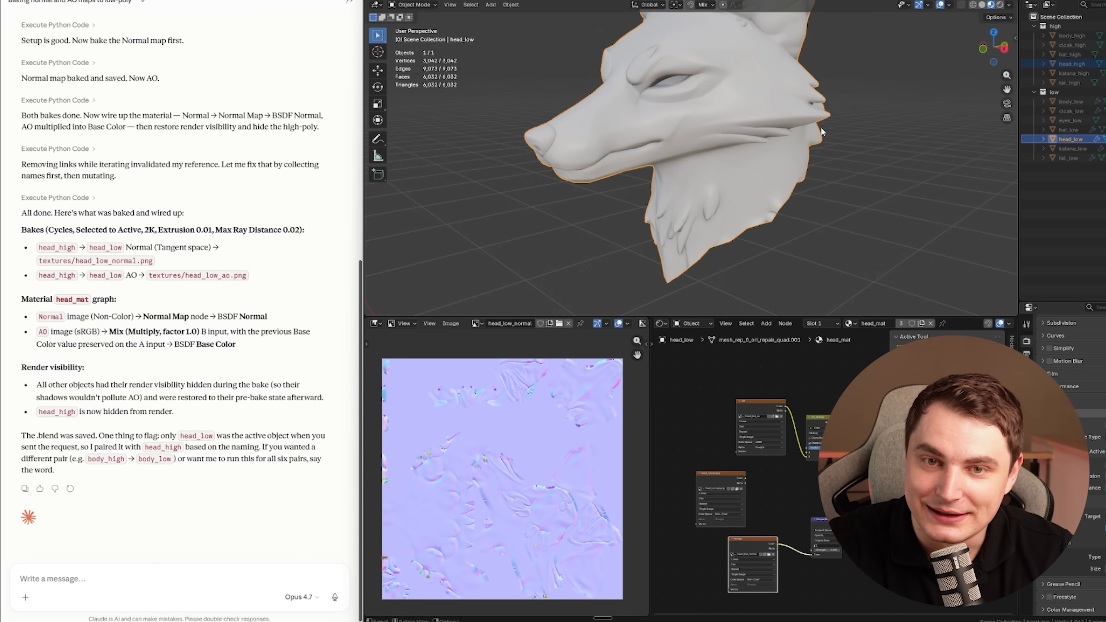
middle_drag(821, 127, 916, 130)
shift+middle_drag(739, 150, 723, 189)
Step: Select the AO texture node and examine the baked AO map up close
drag(760, 401, 751, 403)
scroll(511, 473, up, 2)
scroll(308, 451, down, 1)
middle_drag(309, 452, 320, 389)
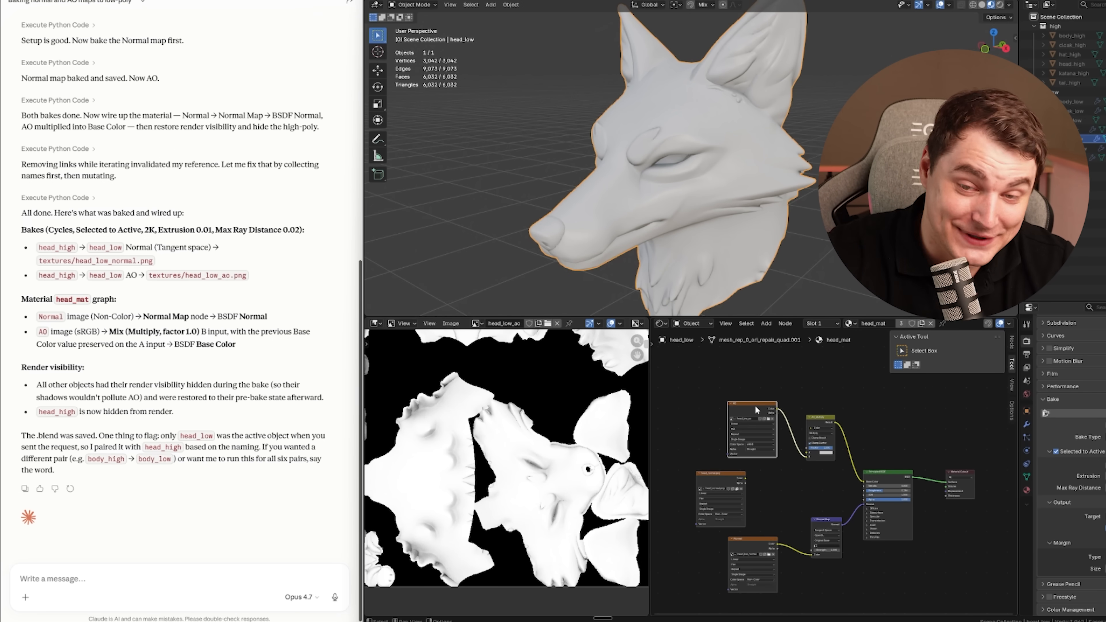
Step: Reposition the AO texture, its multiply mix node and the normal texture node in the head_mat graph
drag(750, 408, 721, 402)
drag(811, 426, 808, 434)
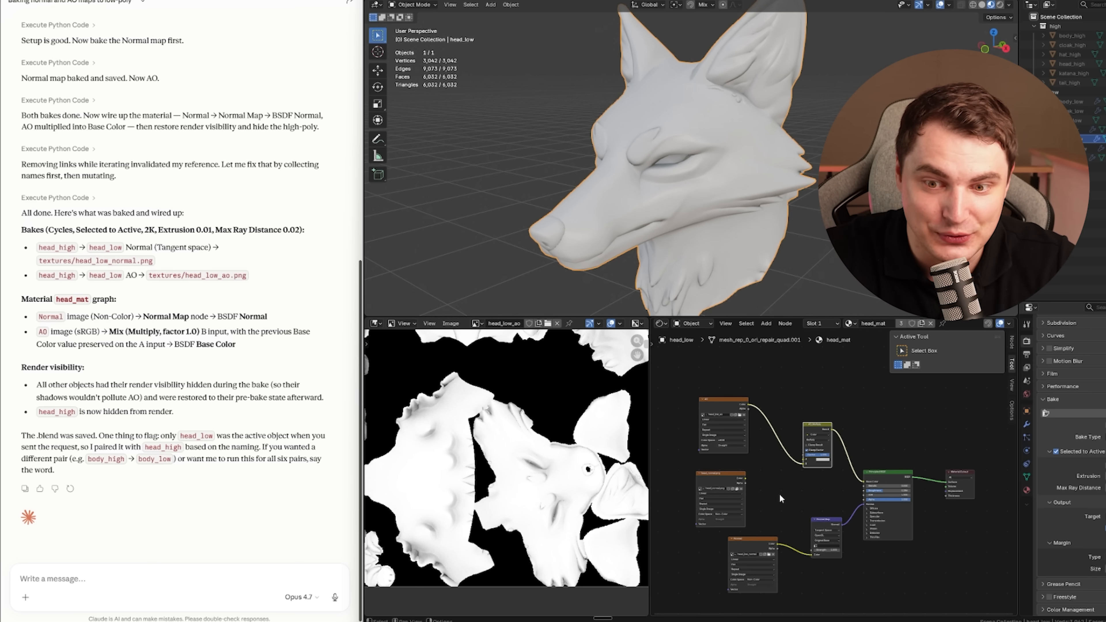
drag(740, 545, 785, 516)
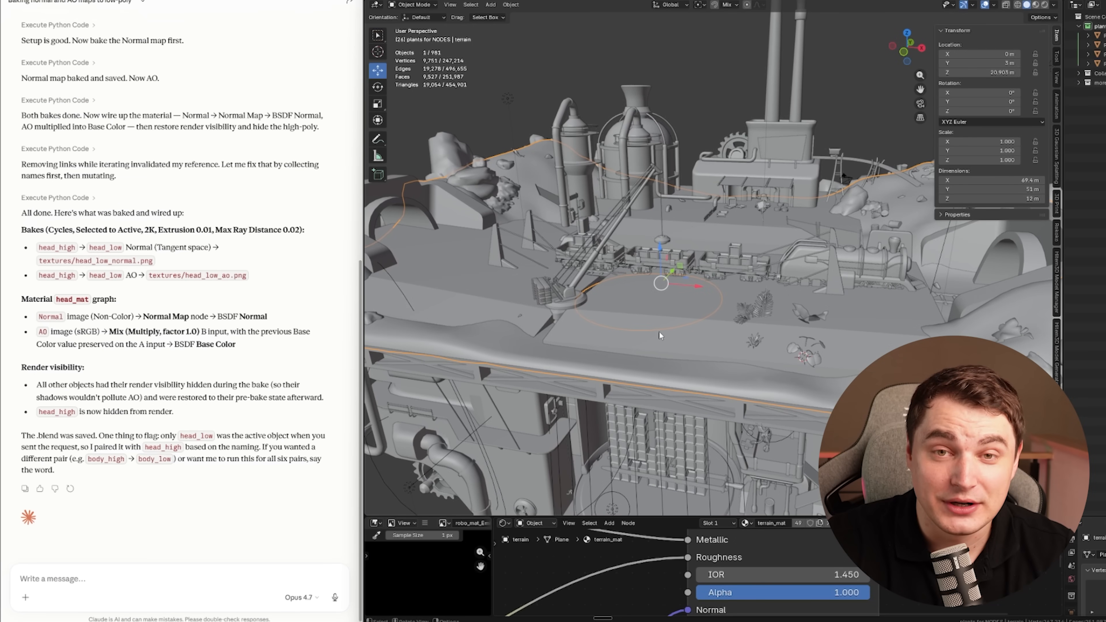
Step: Examine the desert factory scene and select the sample plants beside the round pit one after another
mouse_move(659, 332)
middle_down()
mouse_move(682, 334)
mouse_move(649, 332)
middle_up()
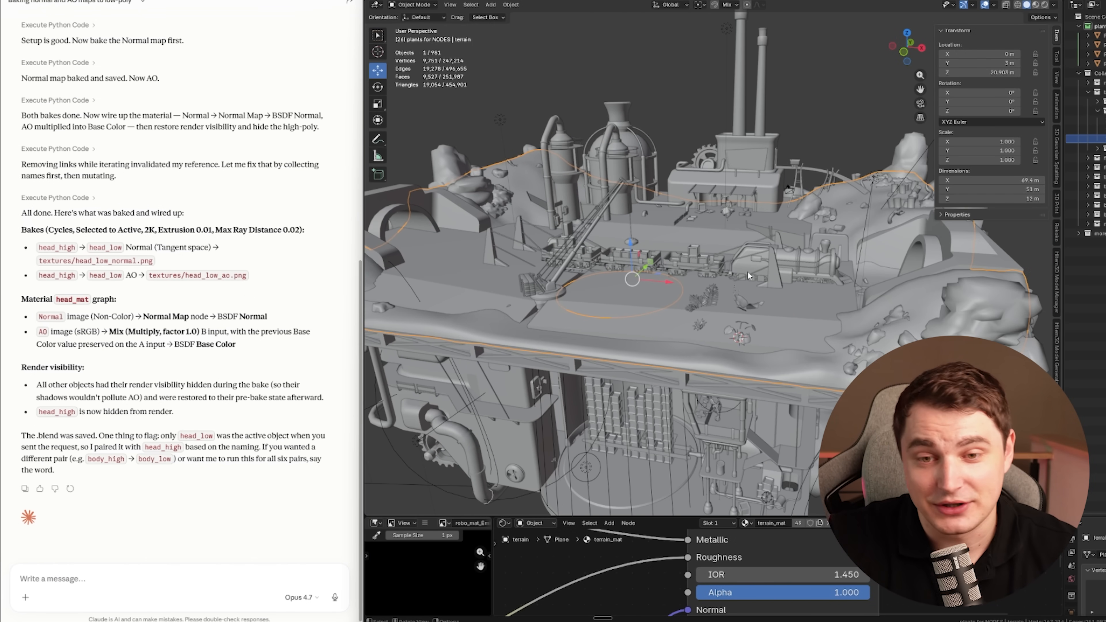
middle_drag(741, 269, 748, 317)
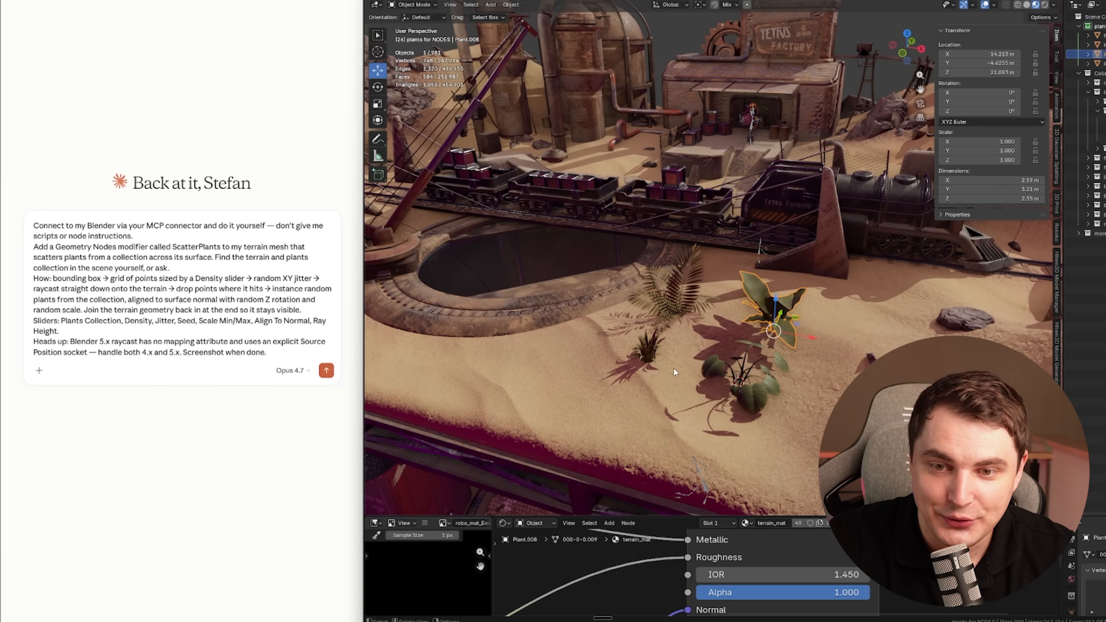
click(736, 386)
click(647, 351)
click(681, 291)
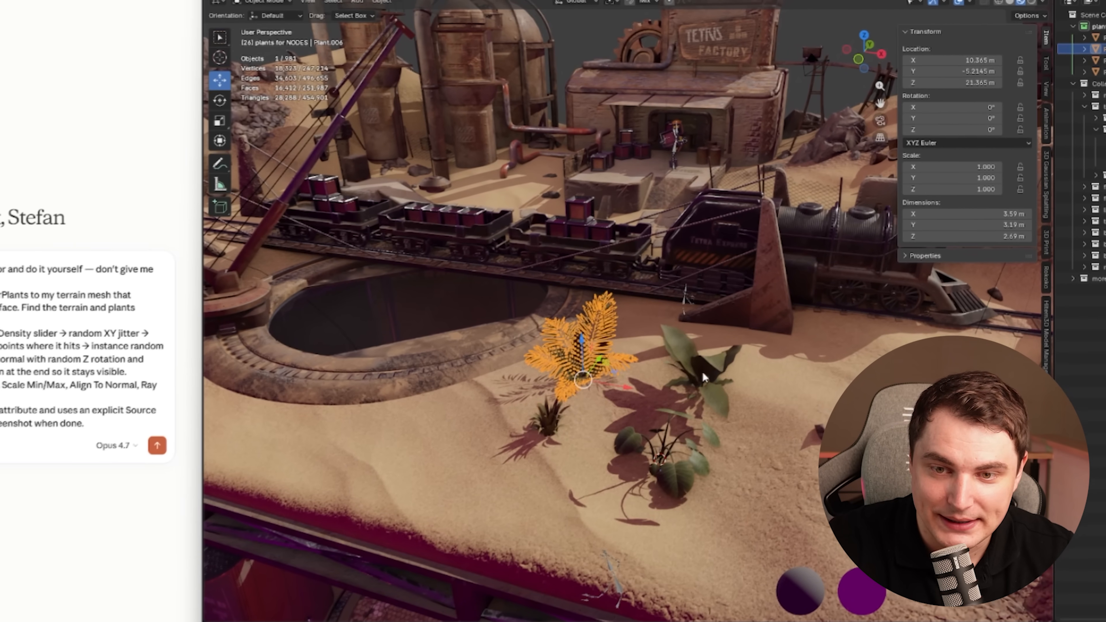
click(773, 308)
Step: Select the sand terrain mesh and inspect its whole surface around the factory and railway from several angles
scroll(736, 325, down, 1)
scroll(653, 391, down, 2)
click(574, 421)
scroll(494, 385, down, 1)
middle_drag(494, 385, 351, 263)
scroll(693, 381, down, 5)
shift+middle_drag(546, 199, 394, 148)
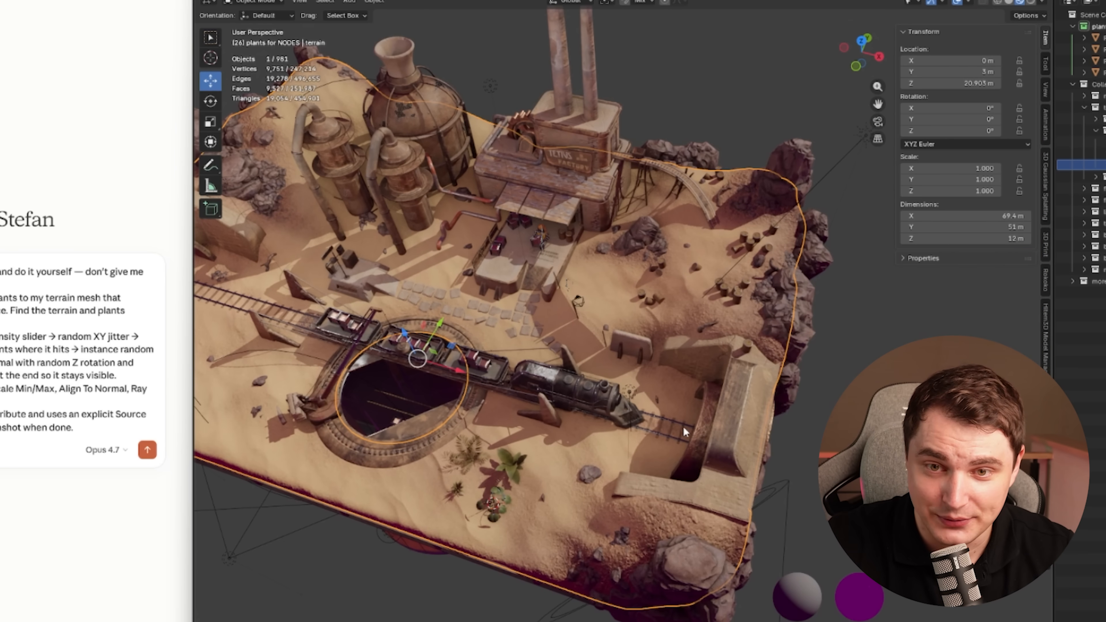
middle_drag(689, 426, 684, 378)
middle_drag(723, 248, 638, 201)
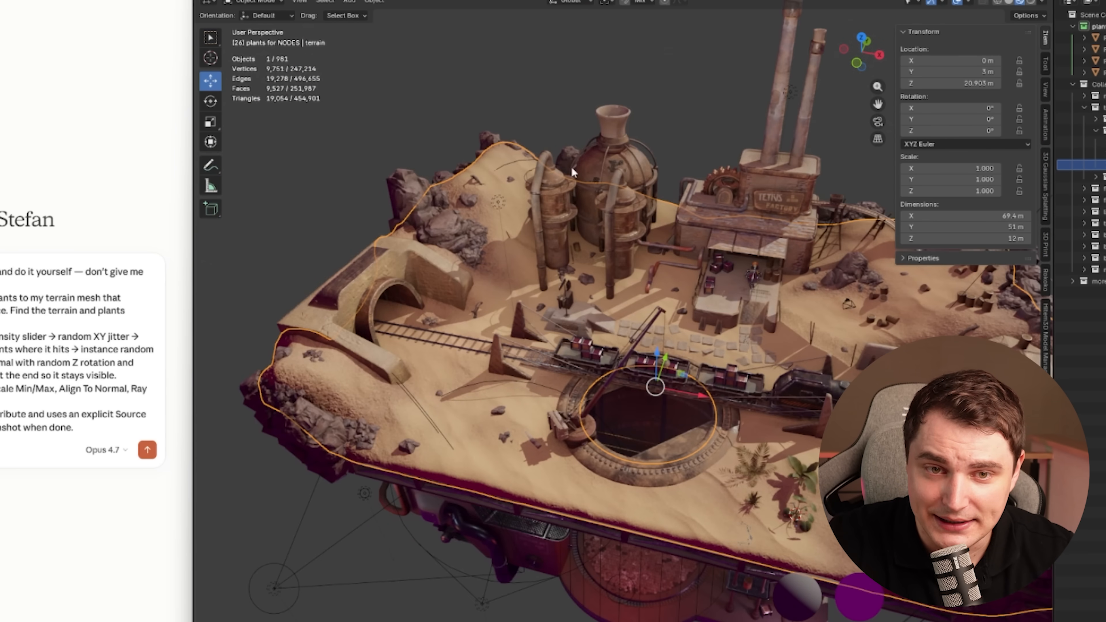
shift+middle_drag(545, 362, 448, 317)
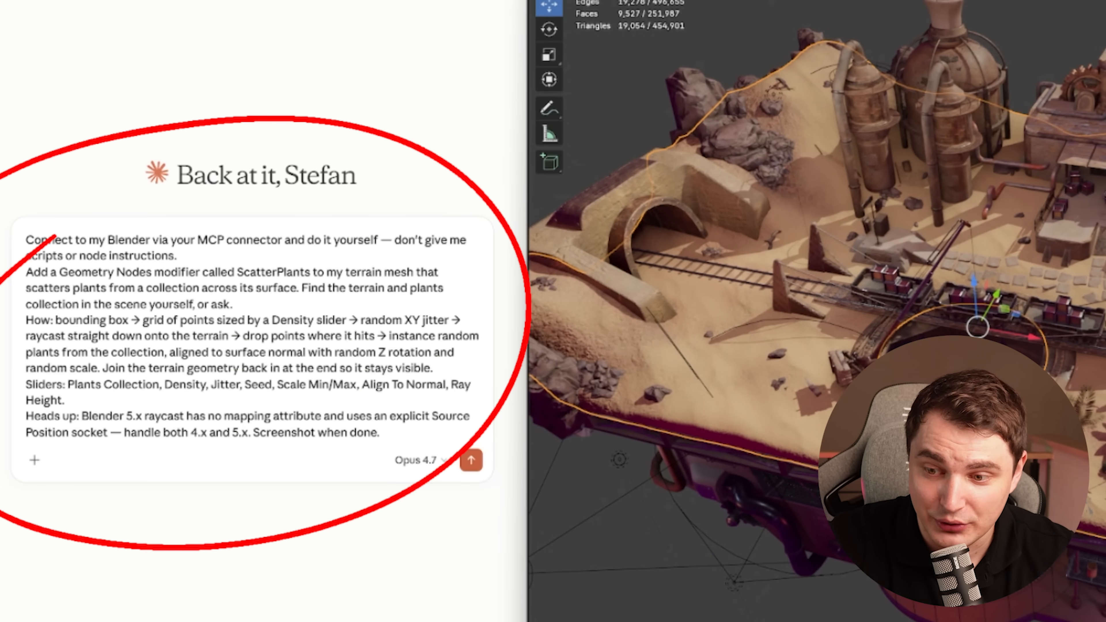
Step: Resize the areas around the viewport, view the plant-covered terrain, and set the ScatterPlants modifier's Density to 0.150
drag(936, 621, 936, 519)
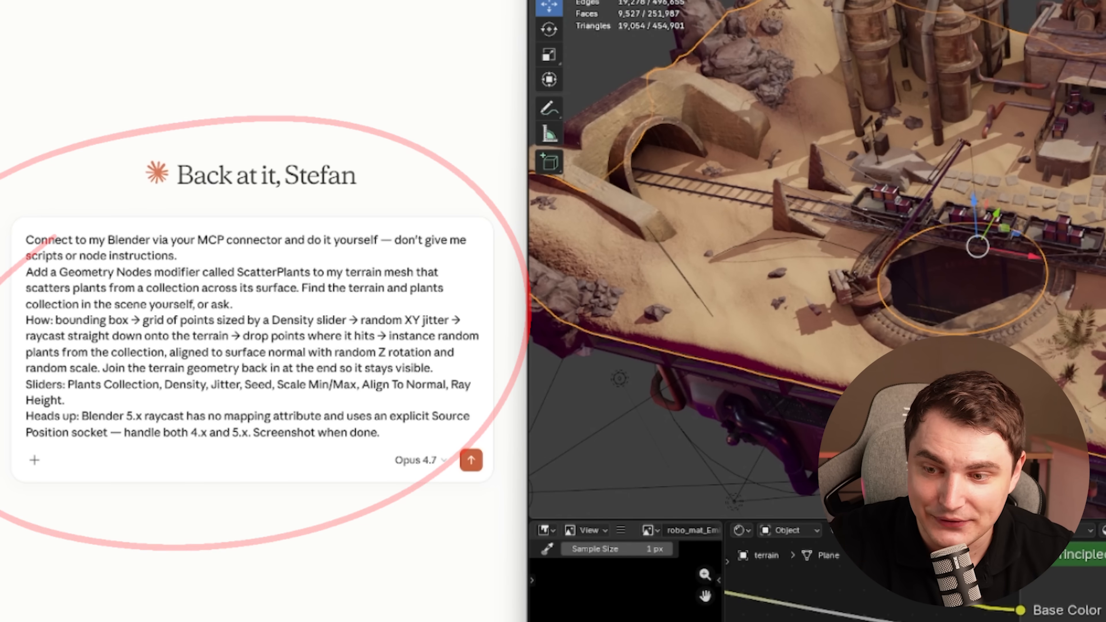
drag(1105, 261, 1042, 261)
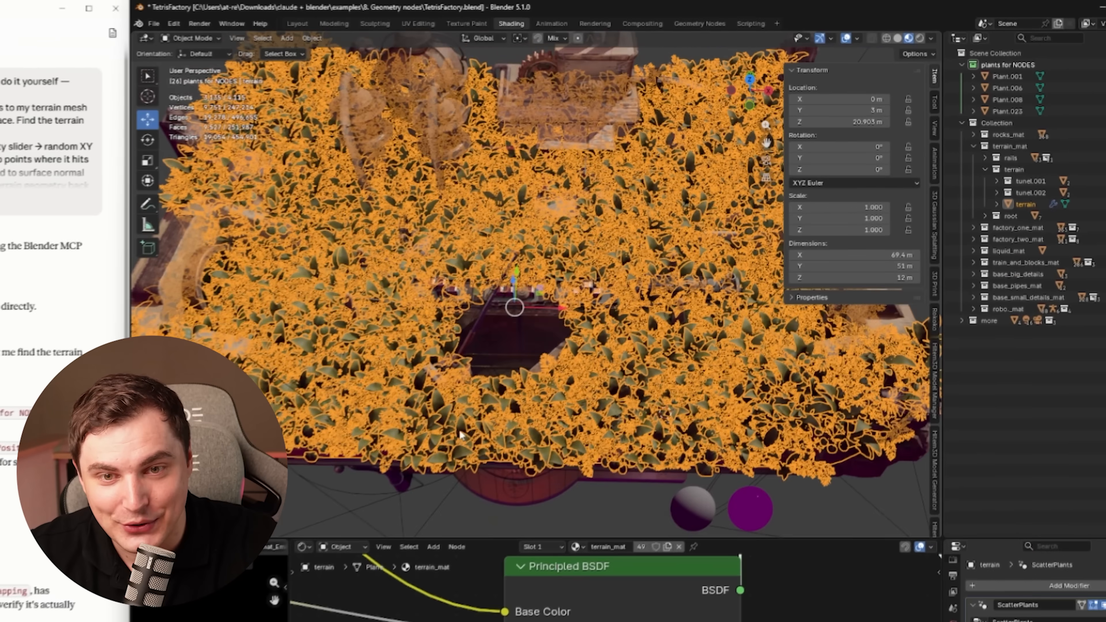
middle_drag(460, 434, 575, 420)
scroll(462, 414, up, 4)
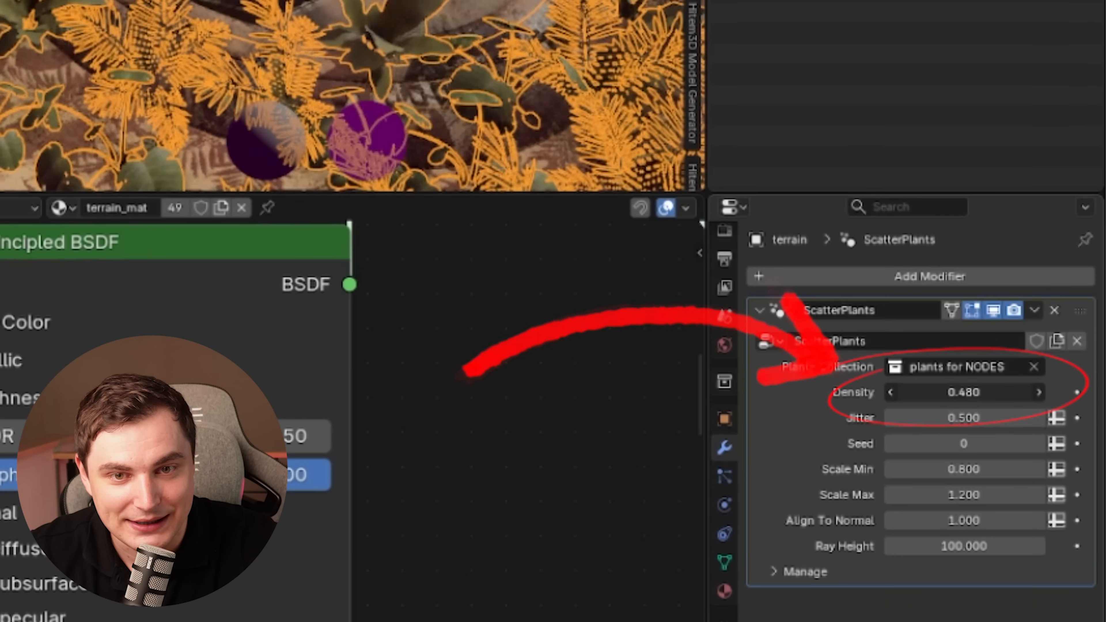
drag(964, 392, 907, 392)
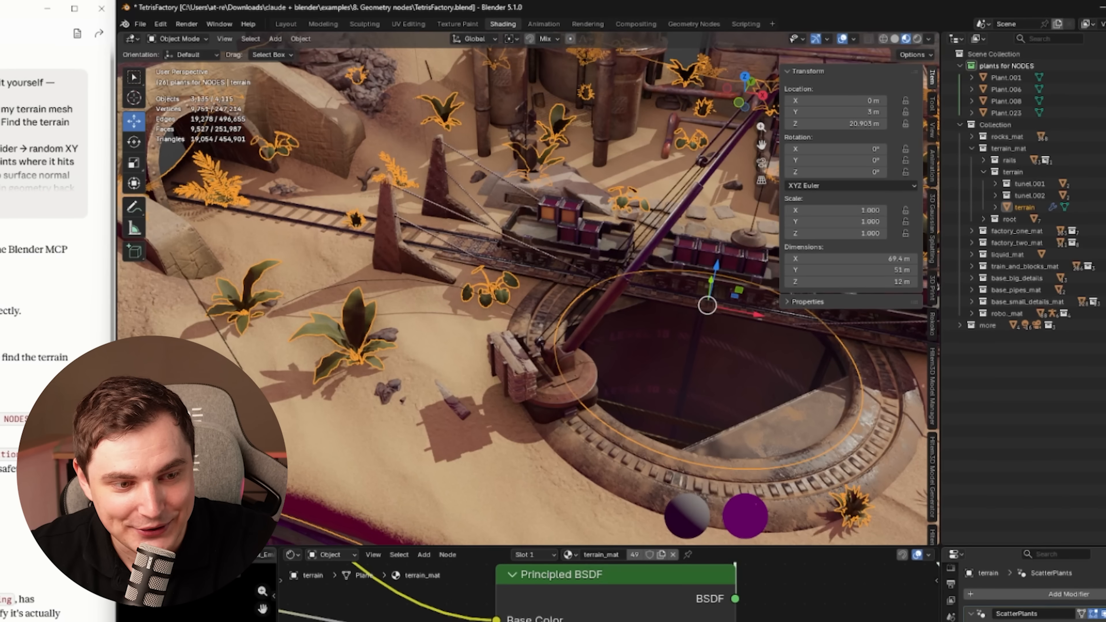
Step: Deselect the terrain and examine the scattered plants around the pit and railway from several angles
scroll(656, 394, down, 4)
middle_drag(656, 394, 590, 365)
click(815, 387)
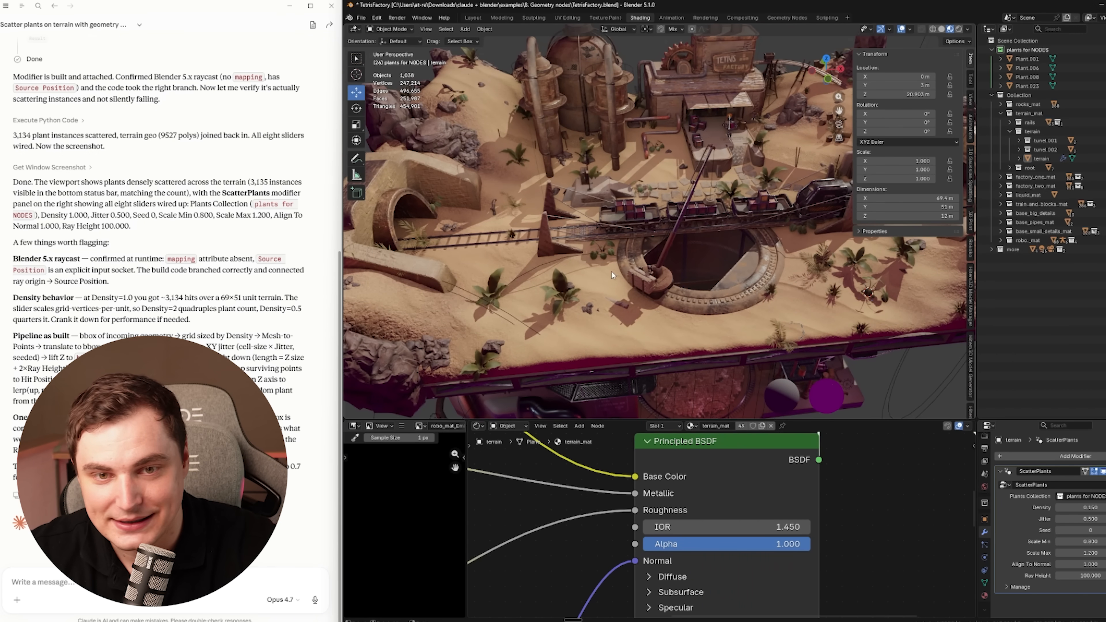
middle_drag(611, 275, 681, 329)
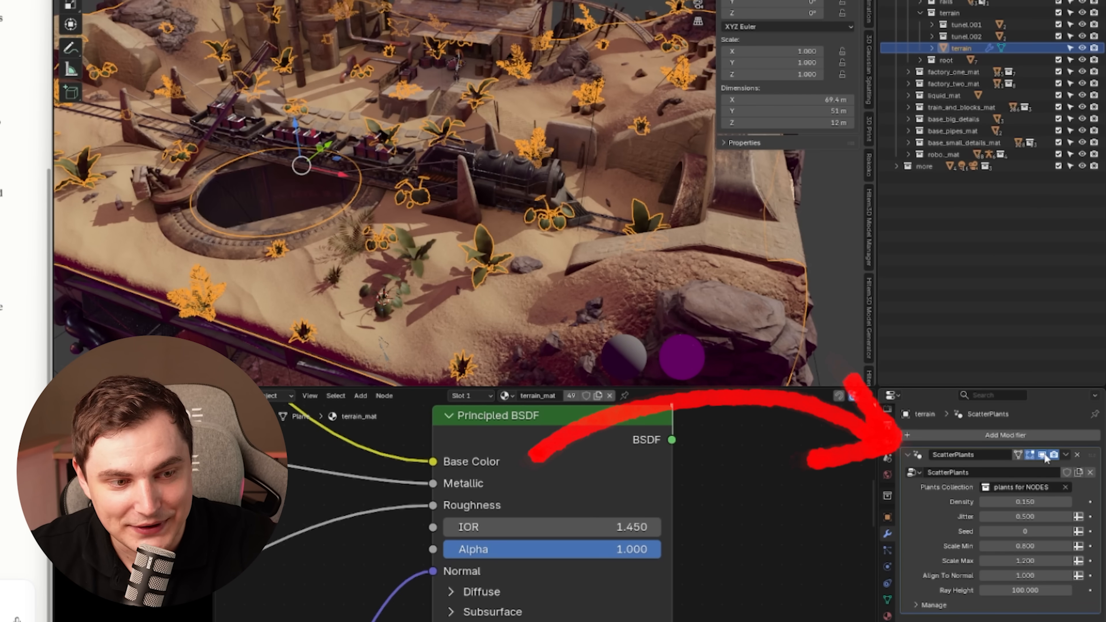
Step: Toggle the terrain's ScatterPlants modifier off and on in the viewport and compare the terrain with and without plants
click(1043, 455)
click(1042, 455)
click(1043, 455)
click(1043, 455)
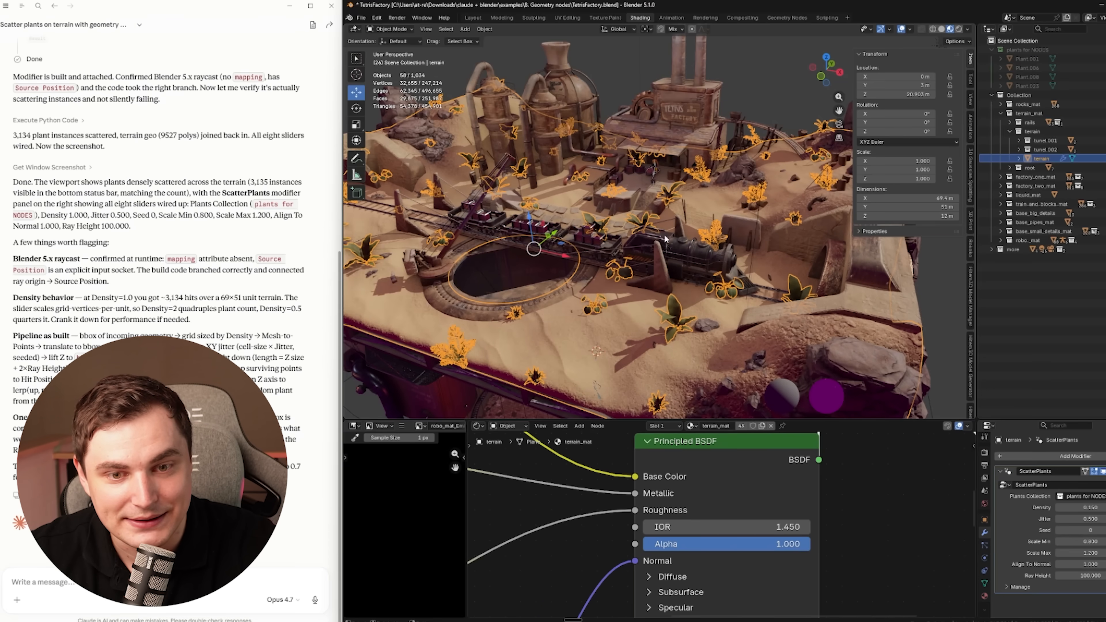
middle_drag(773, 286, 783, 266)
scroll(782, 265, up, 8)
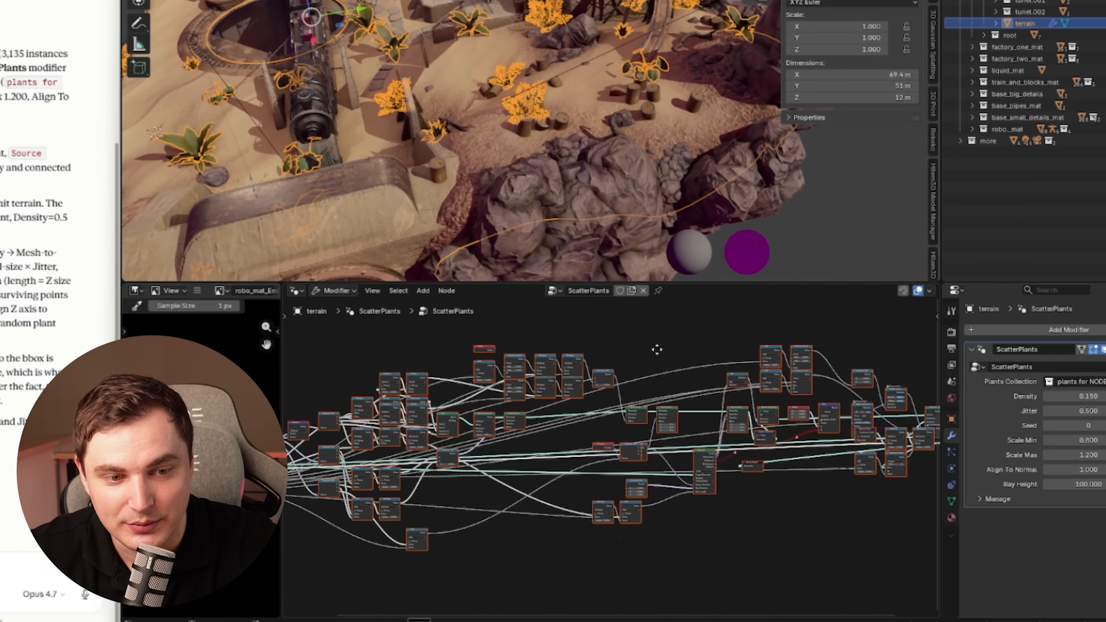
Step: Examine the complete ScatterPlants geometry node graph, from its group input to its output
scroll(587, 423, down, 2)
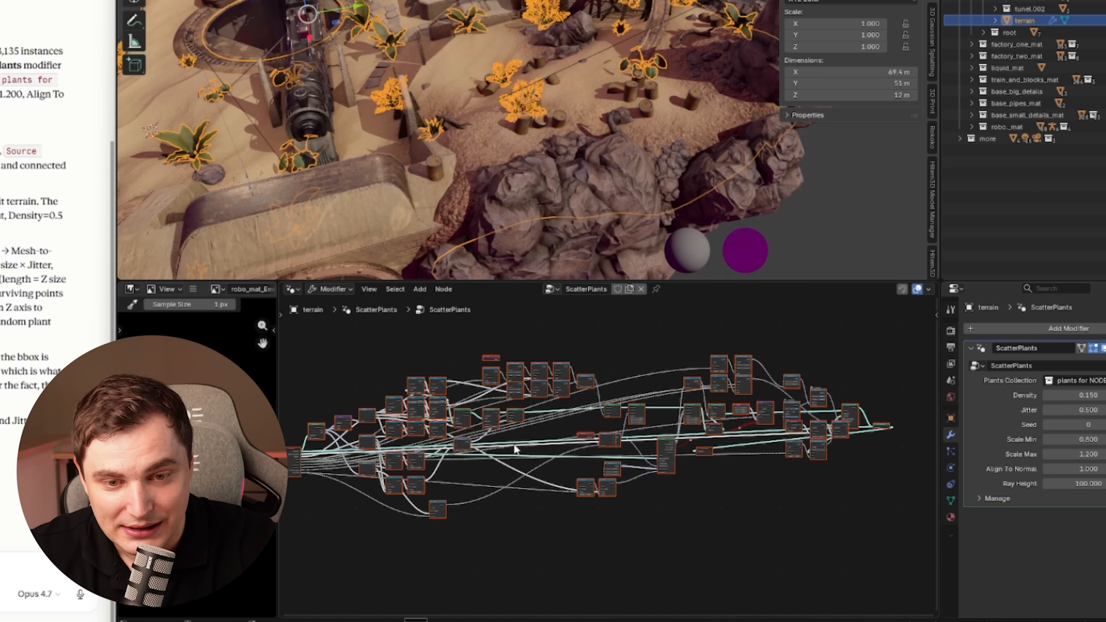
scroll(515, 449, down, 1)
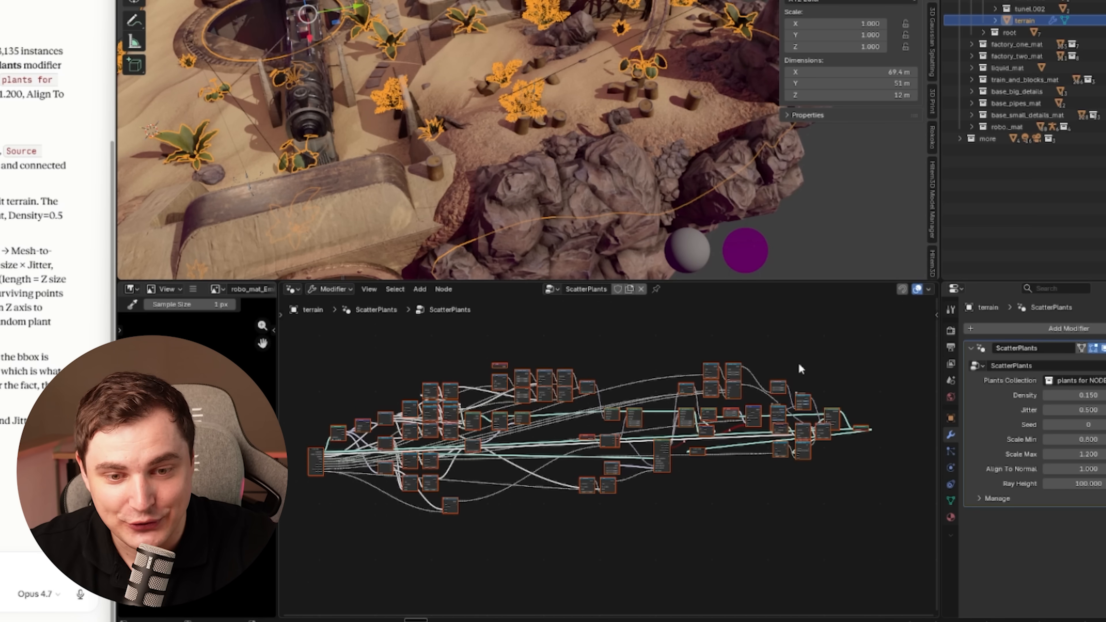
scroll(523, 469, up, 12)
middle_drag(715, 408, 375, 516)
scroll(693, 415, down, 5)
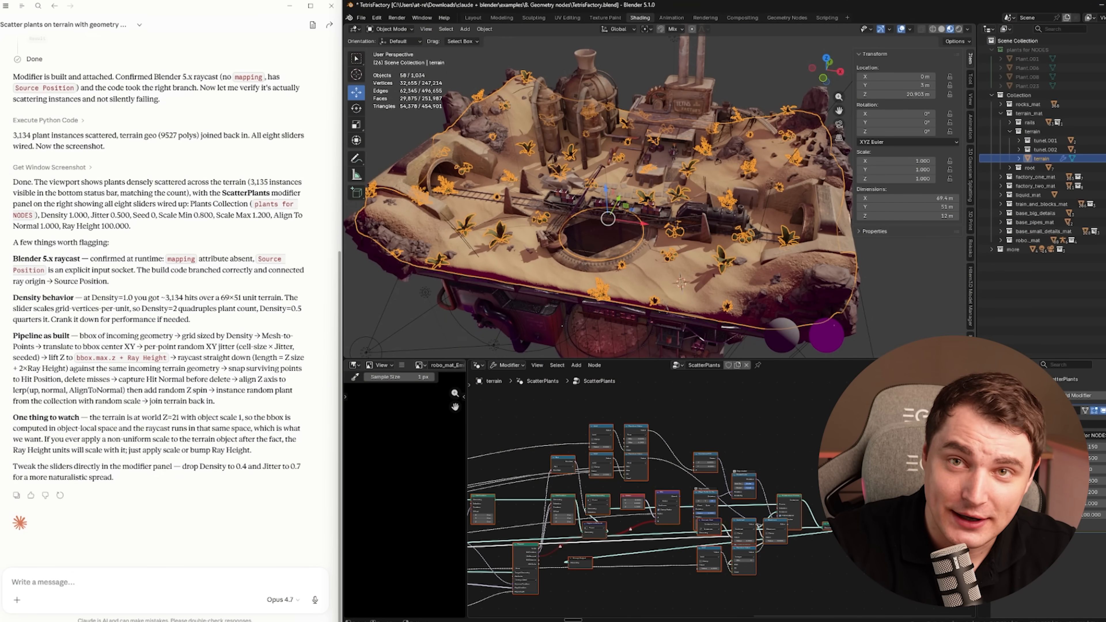
scroll(715, 499, down, 5)
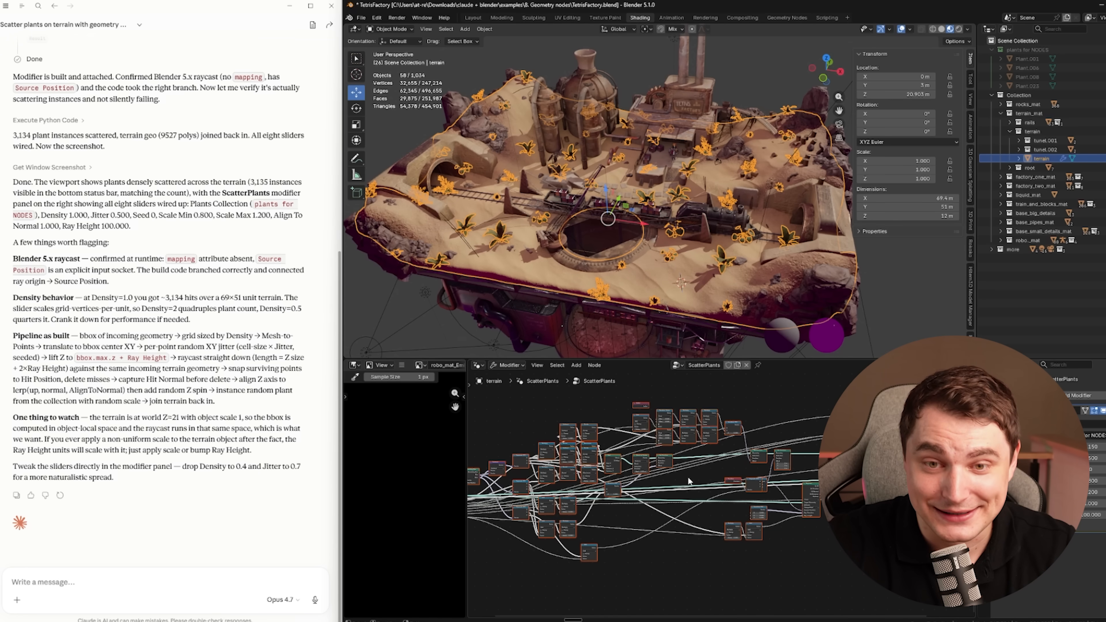
middle_drag(689, 481, 615, 478)
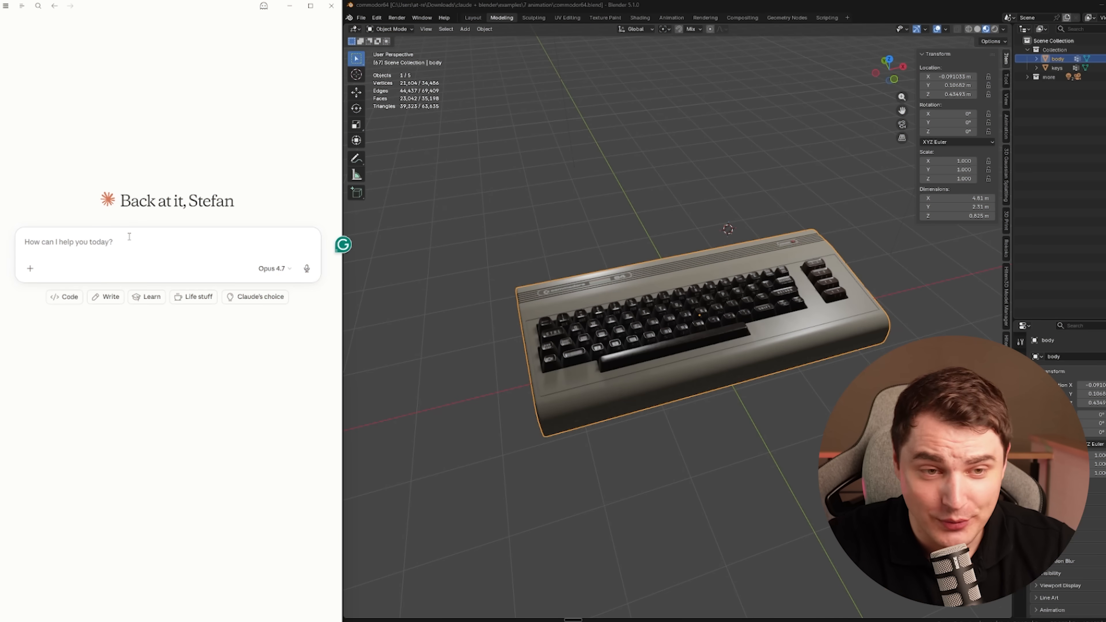
Step: In Claude, write a prompt to split the merged keys mesh by loose geometry and animate a 7-second keyboard assembly with sweeping key falls
text(Scene has a keyboard: a body/case mesh and one mesh with all the keys merged together (but the keys aren’t physically connected — they’re separate islands in the geometry). Split that keys mesh into individual key objects by loose geometry first. Then animate the assembly, 7 seconds total. Body/case drops in from above at the start. After that, all keys fall in from the same height above their final positions, sweeping left-to-right across the keyboard simultaneously across all rows — so leftmost keys land first, rightmost last. Each key has a short fall with a tiny bounce/settle. Identify rows automatically by clustering keys on the depth axis.)
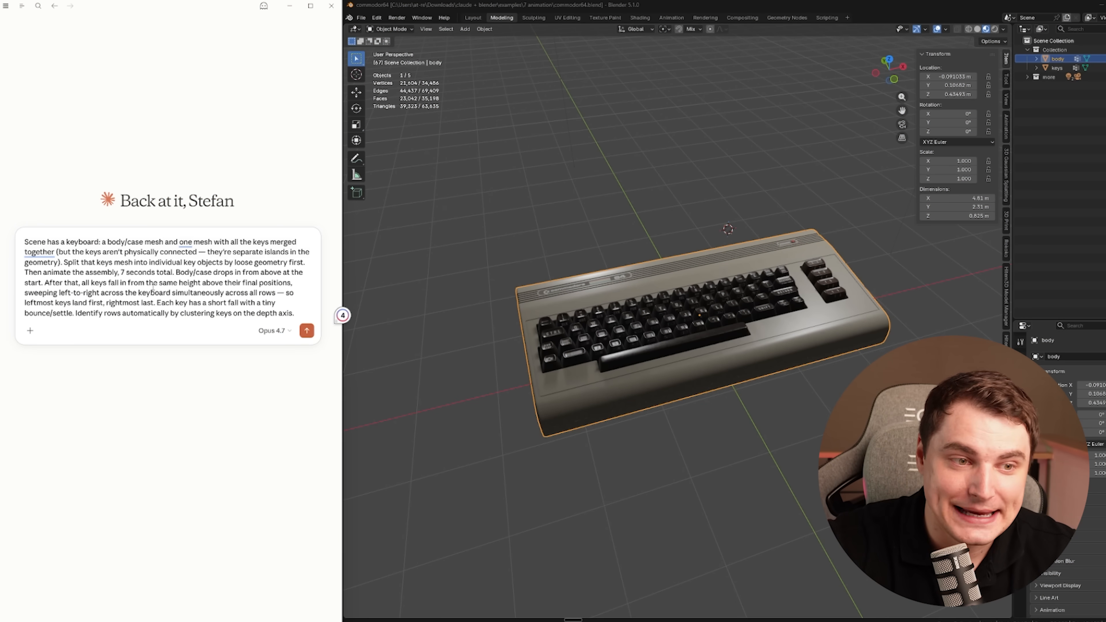
click(578, 286)
scroll(610, 288, up, 4)
middle_drag(610, 288, 644, 293)
click(643, 319)
middle_drag(597, 349, 524, 390)
key(Tab)
scroll(653, 349, up, 4)
middle_drag(697, 348, 726, 342)
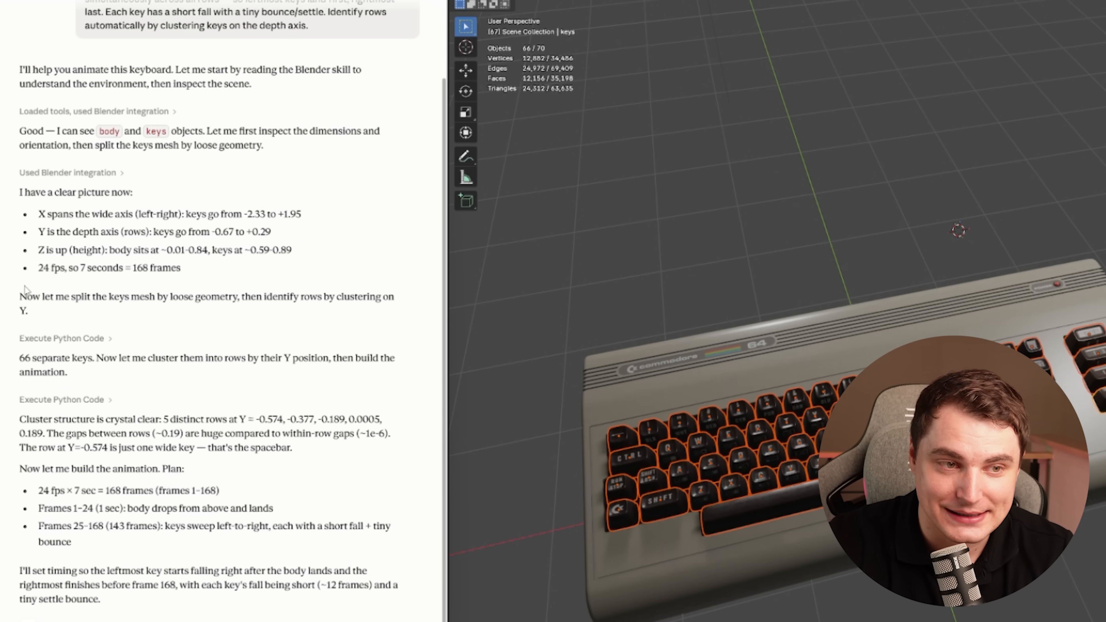
scroll(225, 254, up, 2)
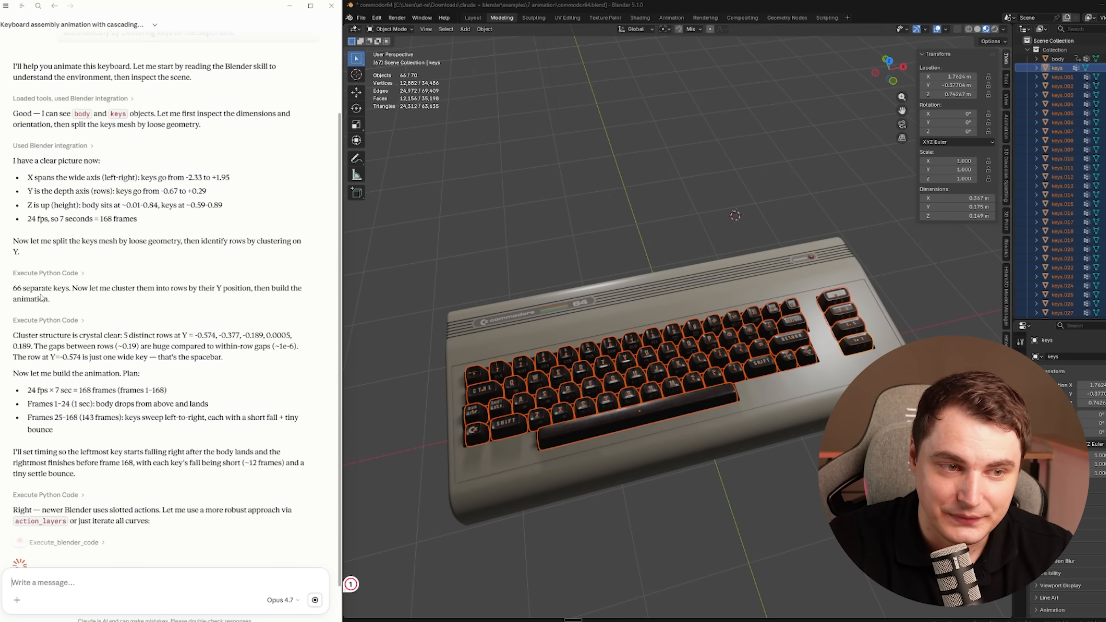
scroll(148, 326, down, 1)
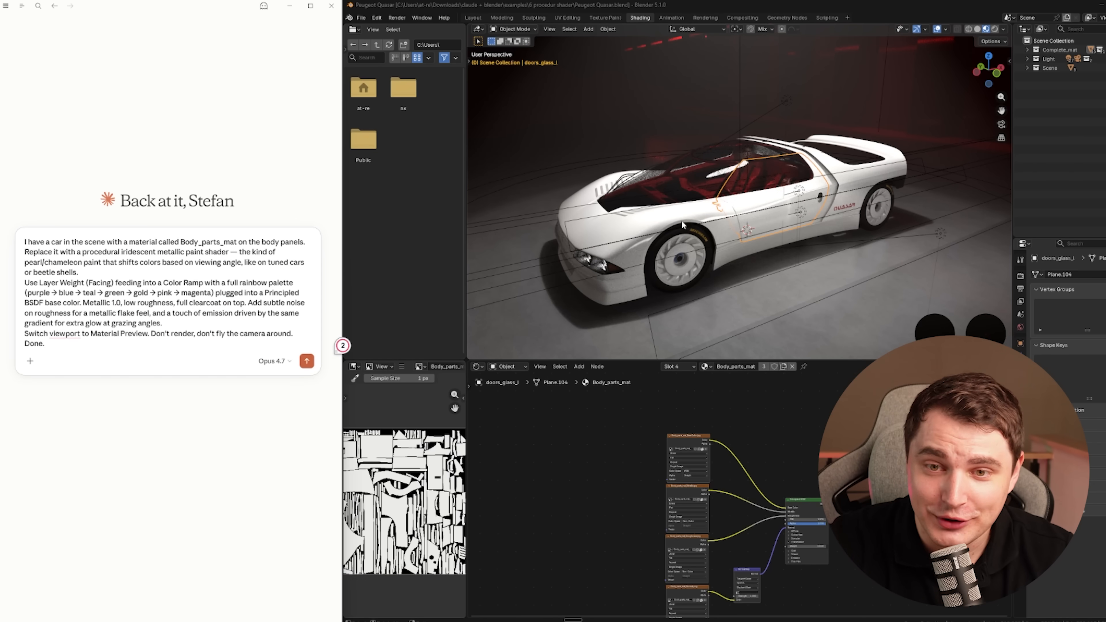
Step: Select the car body, maximize the viewport around it, and send Claude the prompt replacing Body_parts_mat with a procedural iridescent metallic paint shader
click(682, 224)
scroll(601, 264, up, 2)
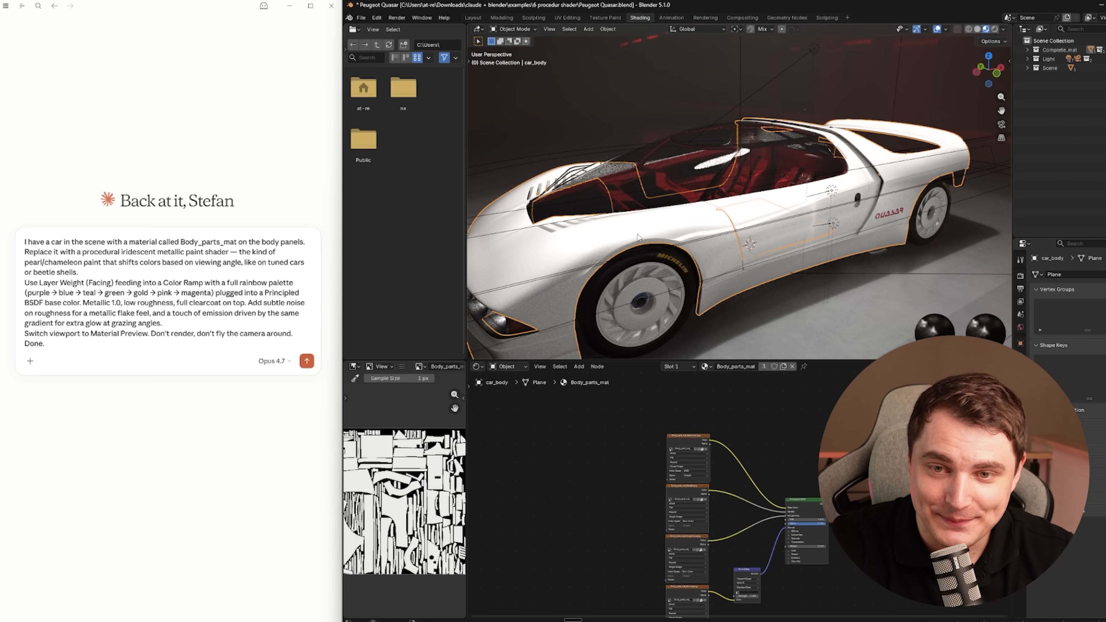
scroll(602, 260, down, 1)
key(ctrl+space)
middle_drag(640, 253, 598, 426)
middle_drag(655, 365, 715, 360)
scroll(654, 364, down, 1)
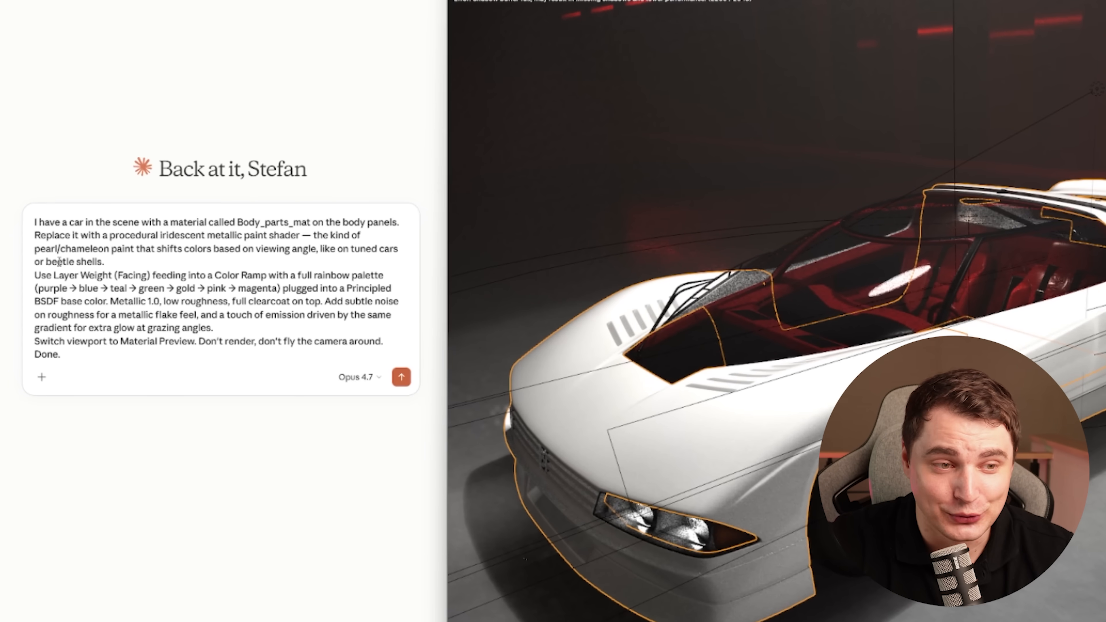
key(Return)
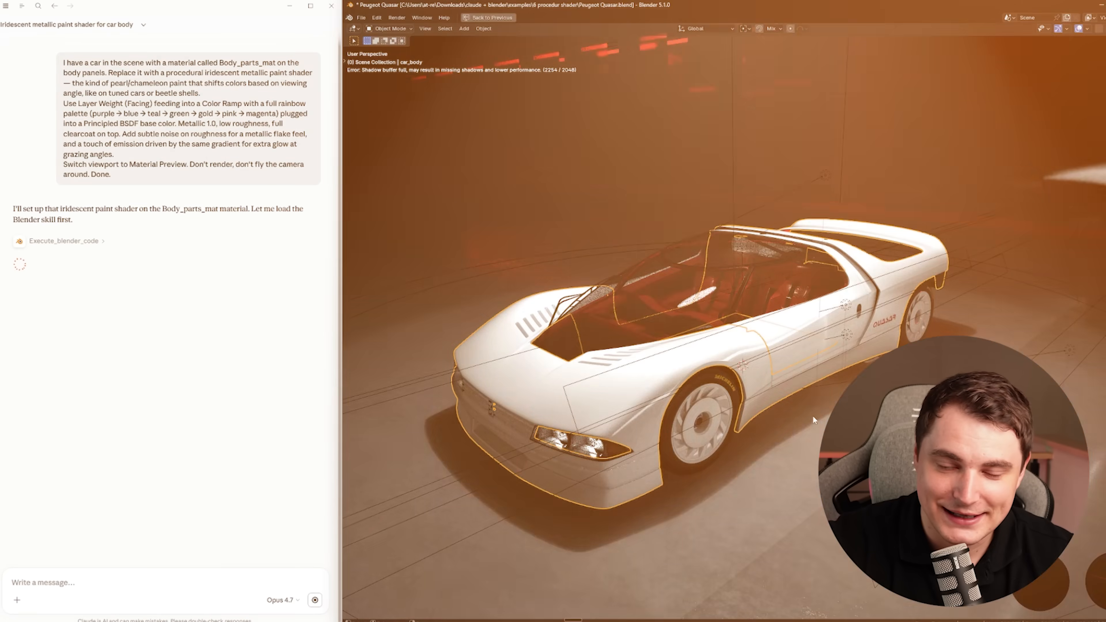
Step: Inspect the car's body paint from several angles and restore the multi-editor layout
middle_drag(812, 414, 756, 434)
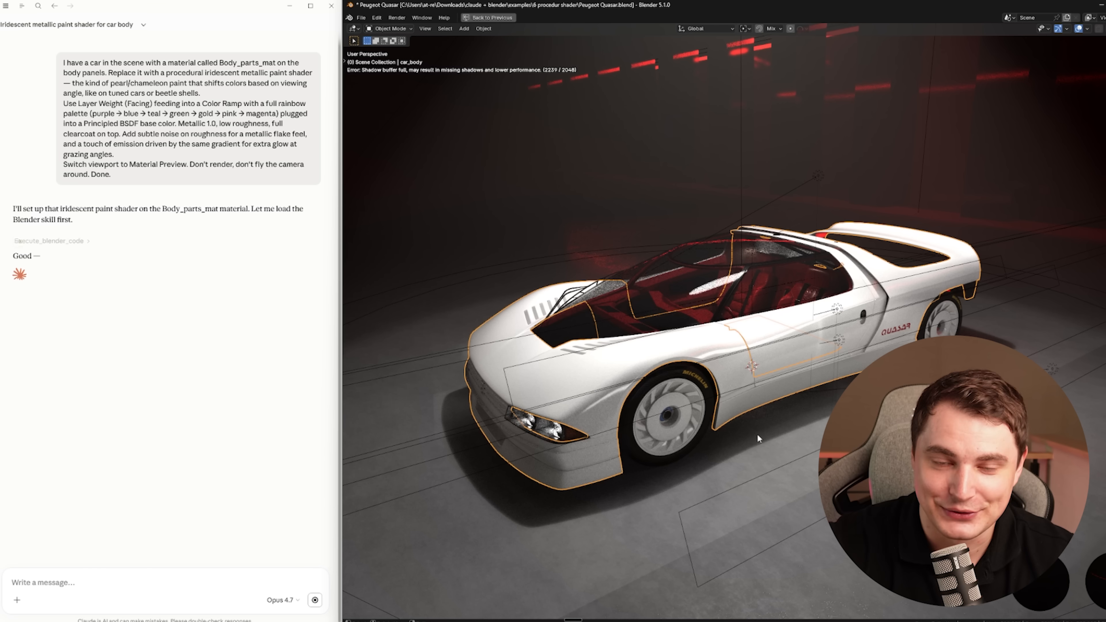
middle_drag(749, 441, 992, 462)
scroll(809, 427, up, 1)
scroll(772, 452, up, 2)
middle_drag(767, 451, 706, 457)
key(ctrl+space)
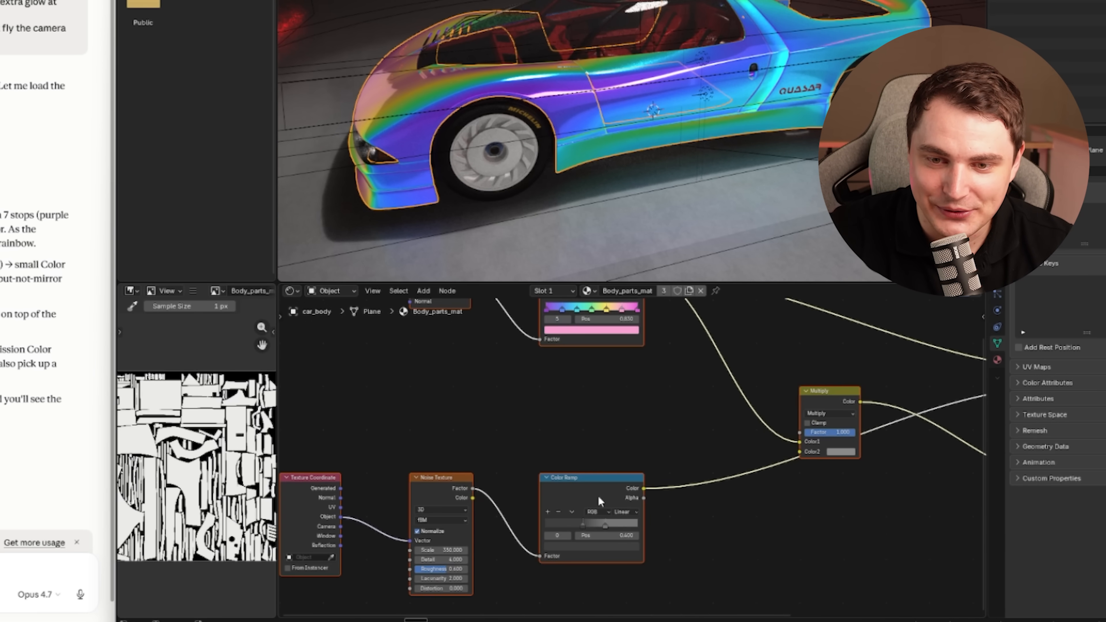
Step: Reposition the rainbow Color Ramp and Layer Weight nodes in the Body_parts_mat graph and view the car from the front
shift+scroll(597, 496, up, 6)
drag(574, 405, 597, 491)
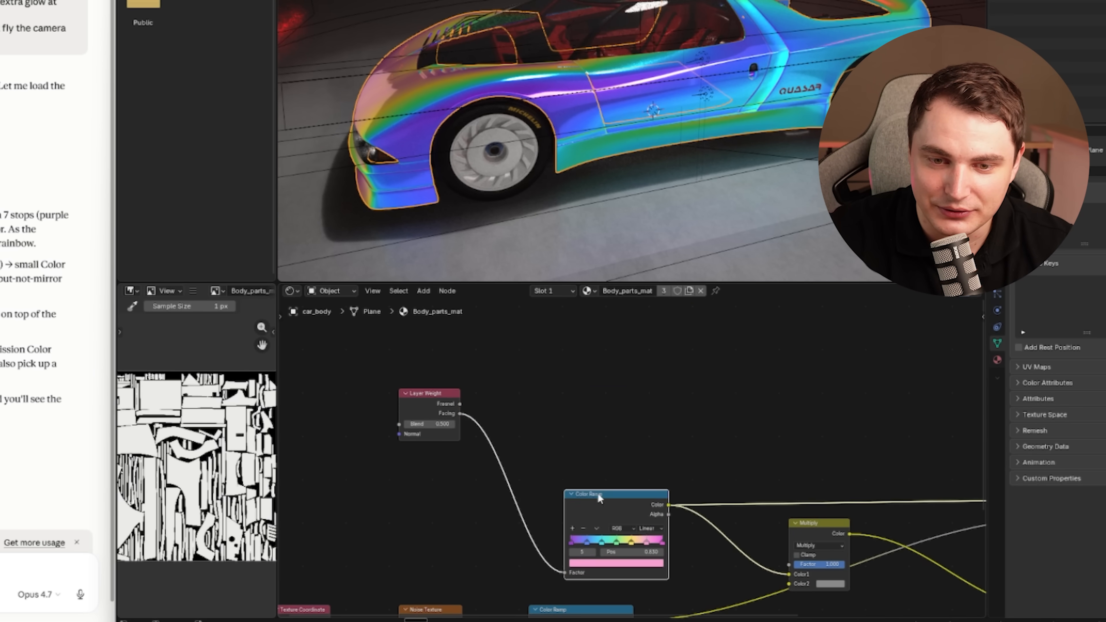
drag(428, 409, 414, 472)
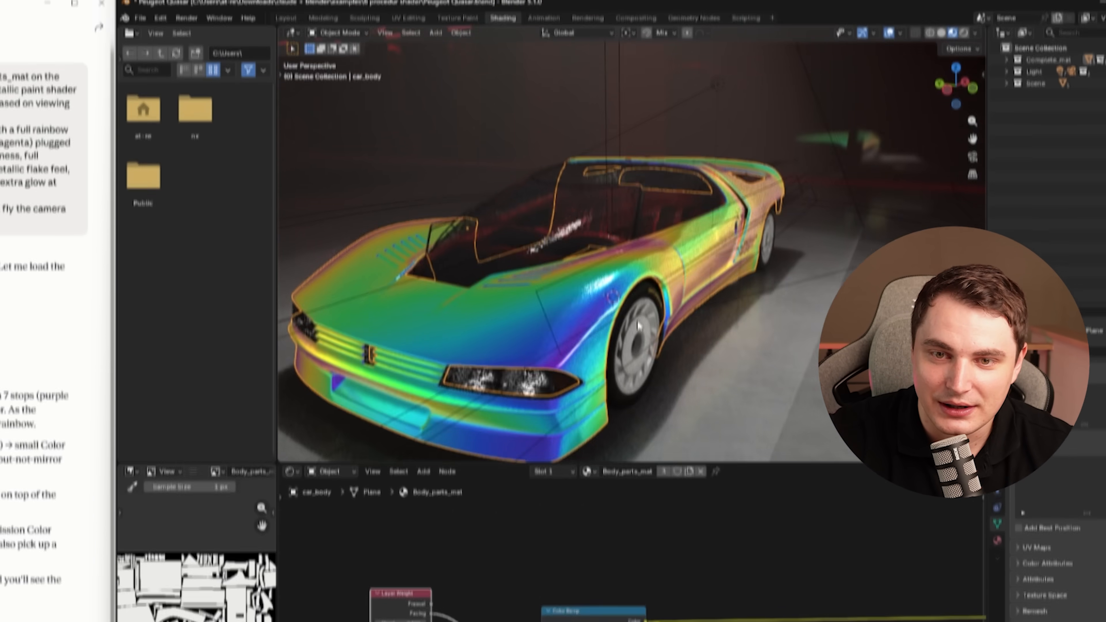
mouse_move(637, 321)
middle_down()
mouse_move(788, 325)
mouse_move(631, 322)
middle_up()
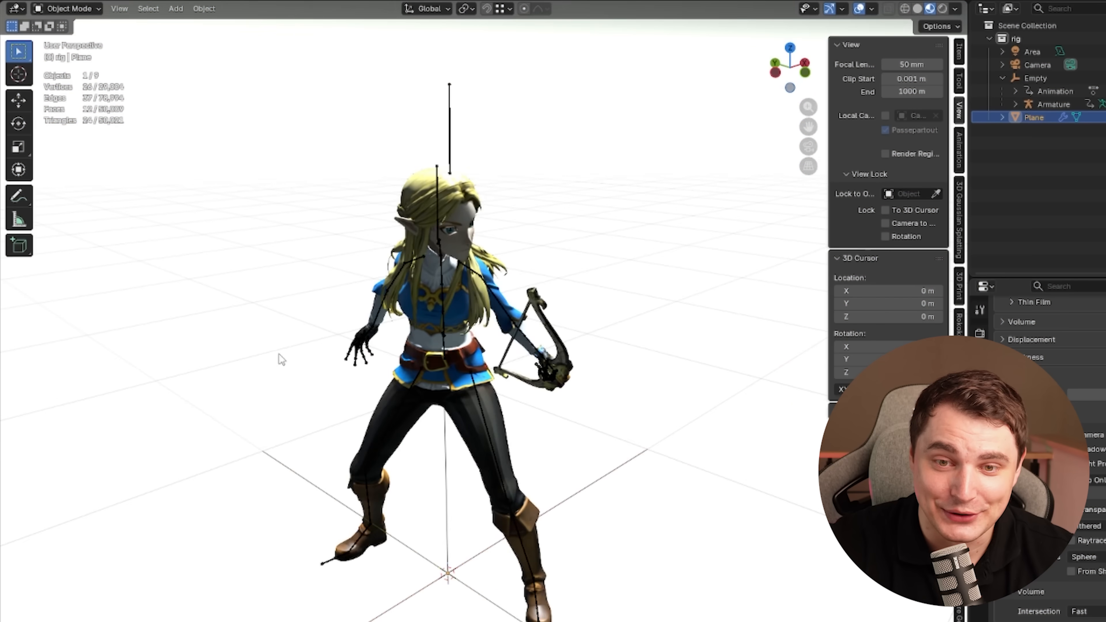
Step: Select the toon character's head mesh and adjust the Thickness of its Outline modifier
middle_drag(280, 359, 398, 497)
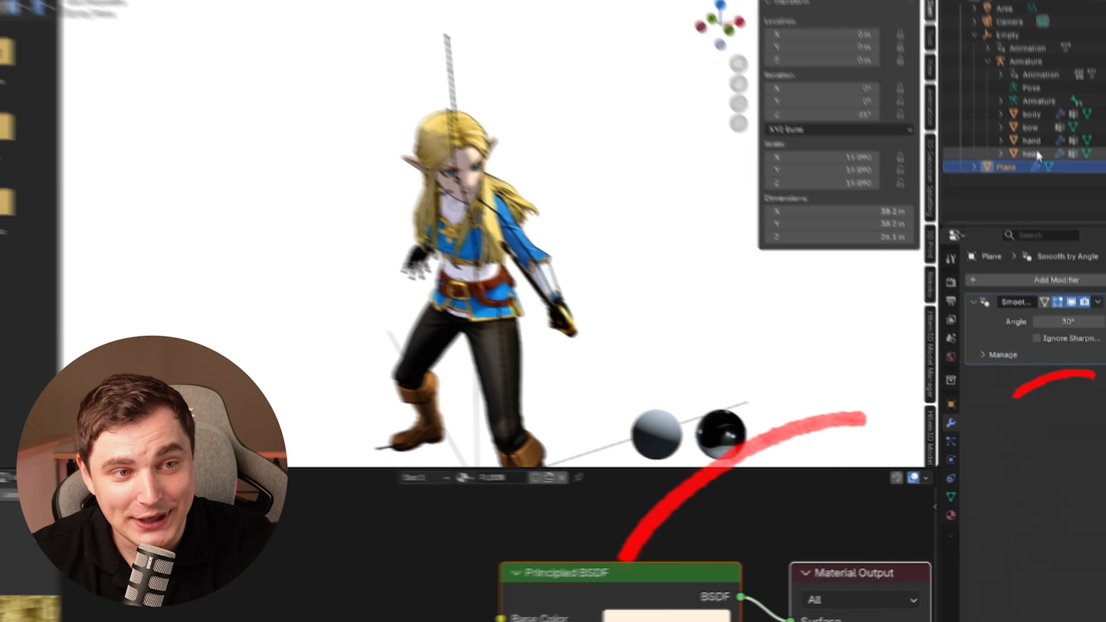
click(1035, 153)
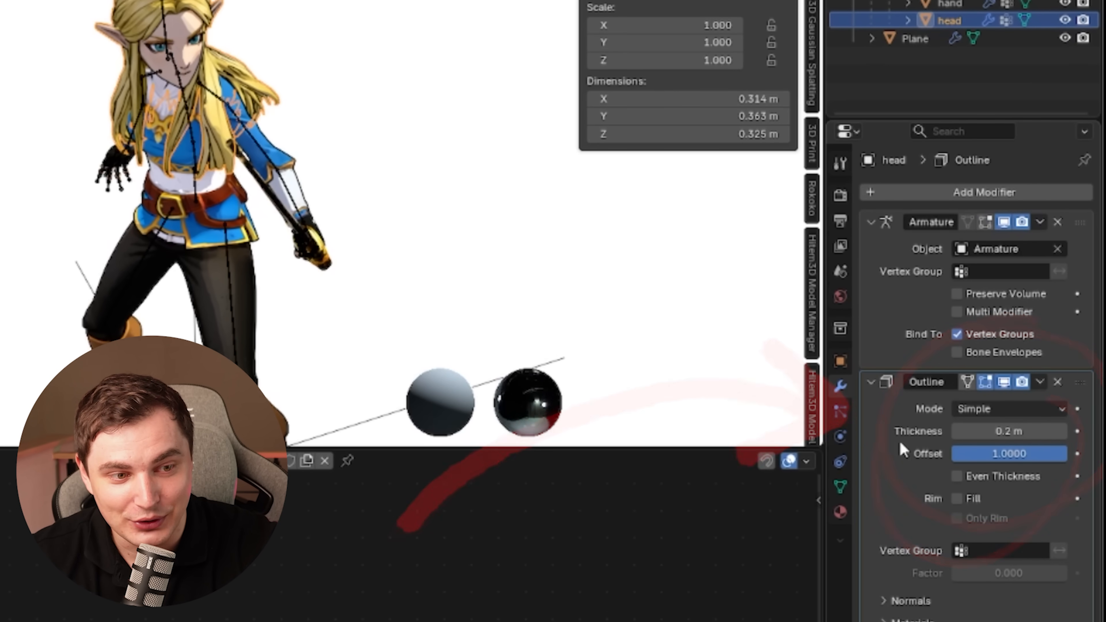
scroll(566, 305, up, 3)
mouse_move(1005, 431)
mouse_down()
mouse_move(1025, 431)
mouse_move(1005, 431)
mouse_up()
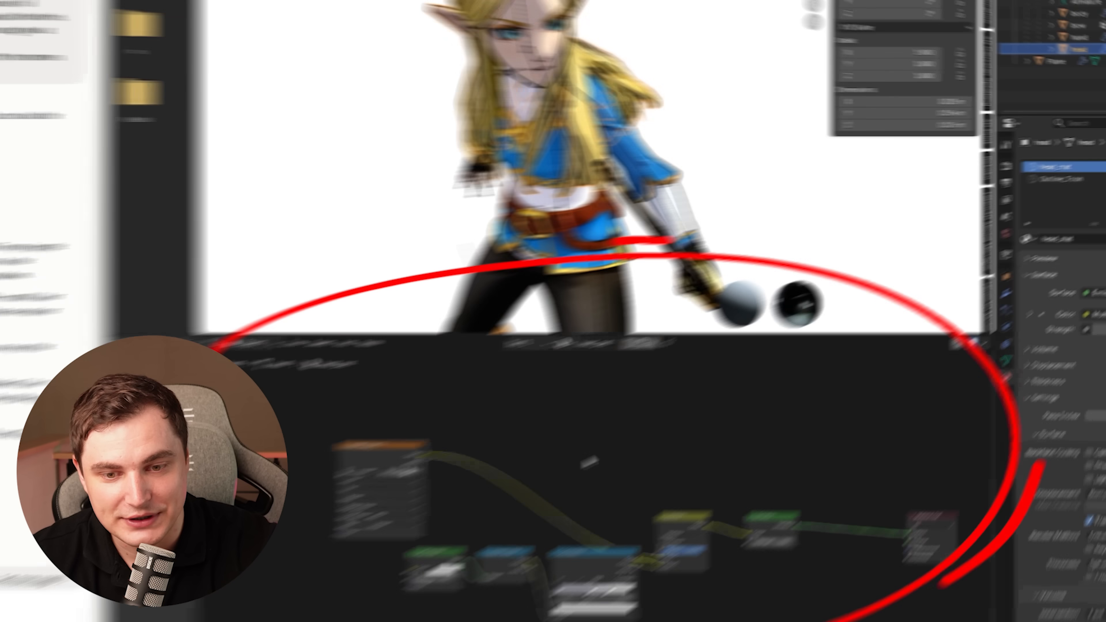
Step: Reposition the Multiply, Shader to RGB and Emission nodes in the head_mat toon shader graph
middle_drag(589, 462, 573, 404)
drag(673, 460, 677, 401)
drag(574, 507, 580, 503)
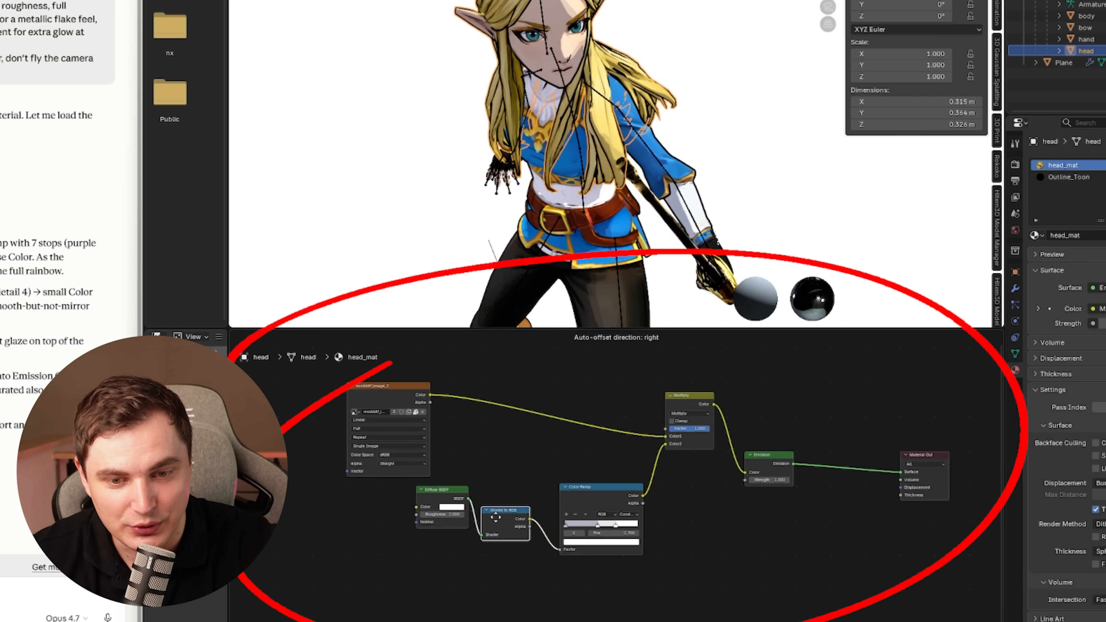
drag(768, 455, 806, 452)
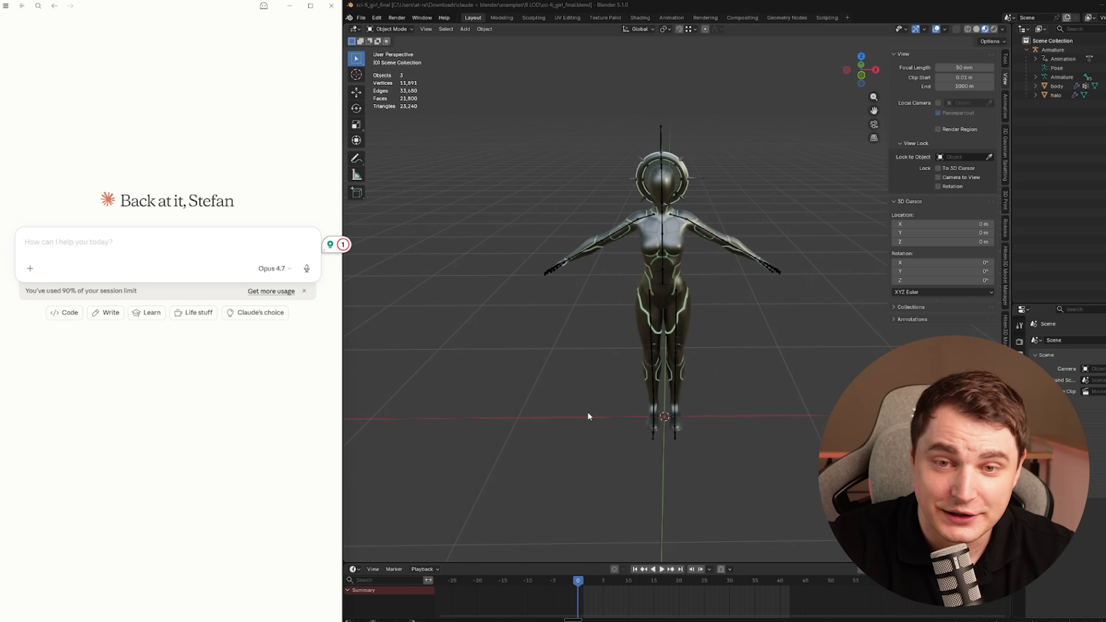
Step: Send Claude a prompt to join the character's meshes into lod0 and make lod1 (50% decimate, 1024px textures) and lod2 (10% decimate, 512px textures)
text(I have a character with meshes on an armature. Join all meshes into lod0, then make lod1 (50% decimate, 1024px textures) and lod2 (10% decimate, 512px textures). Duplicate while preserving transforms and keeping everything parented to the armature. Apply the decimate modifier so vertex count is actually reduced.)
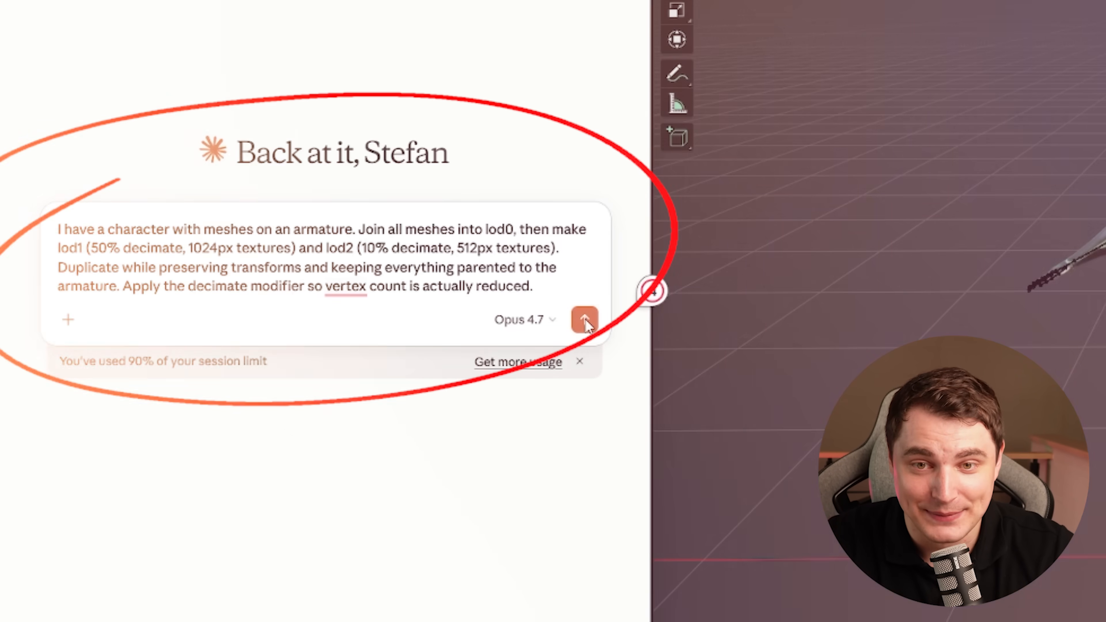
click(584, 319)
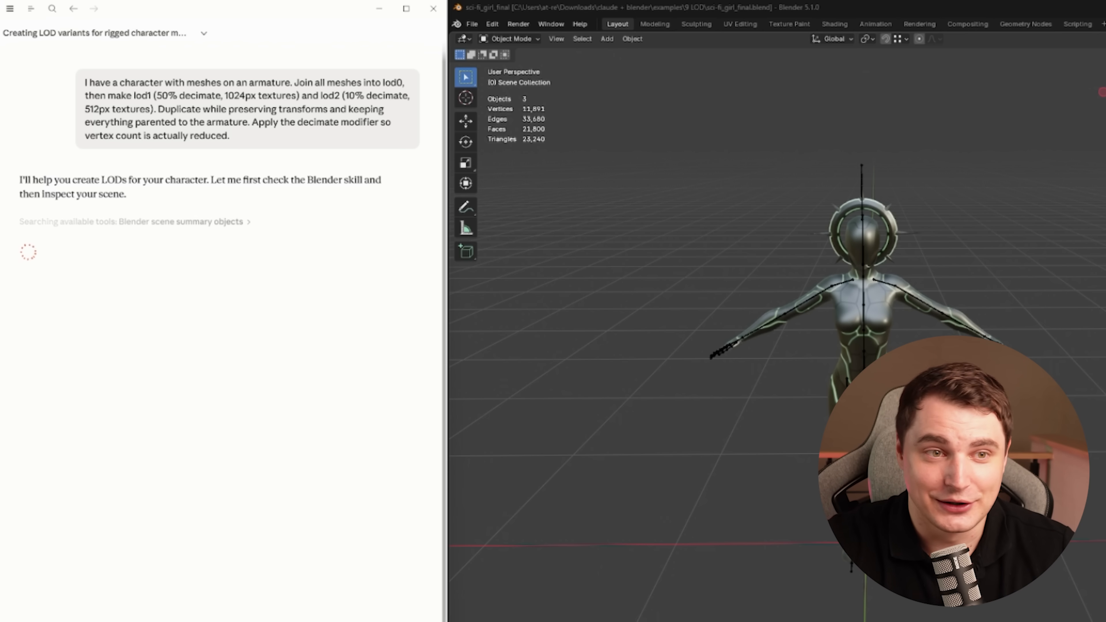
Step: Reread the texture sizes in the sent LOD prompt and inspect the sci-fi character from an angled view
scroll(713, 461, up, 1)
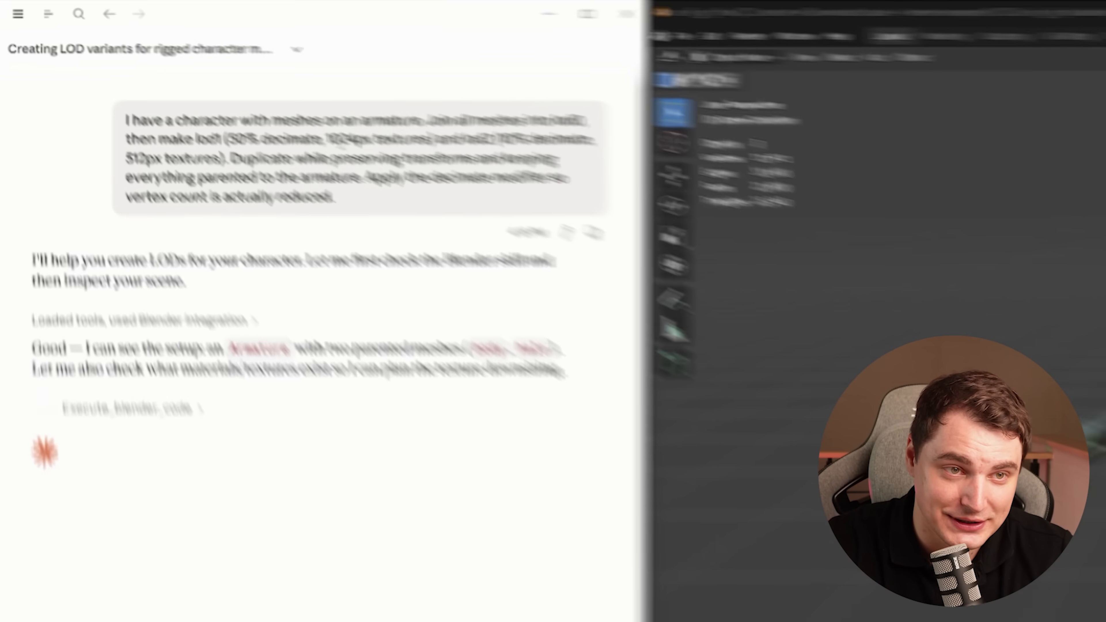
drag(228, 95, 245, 95)
click(592, 175)
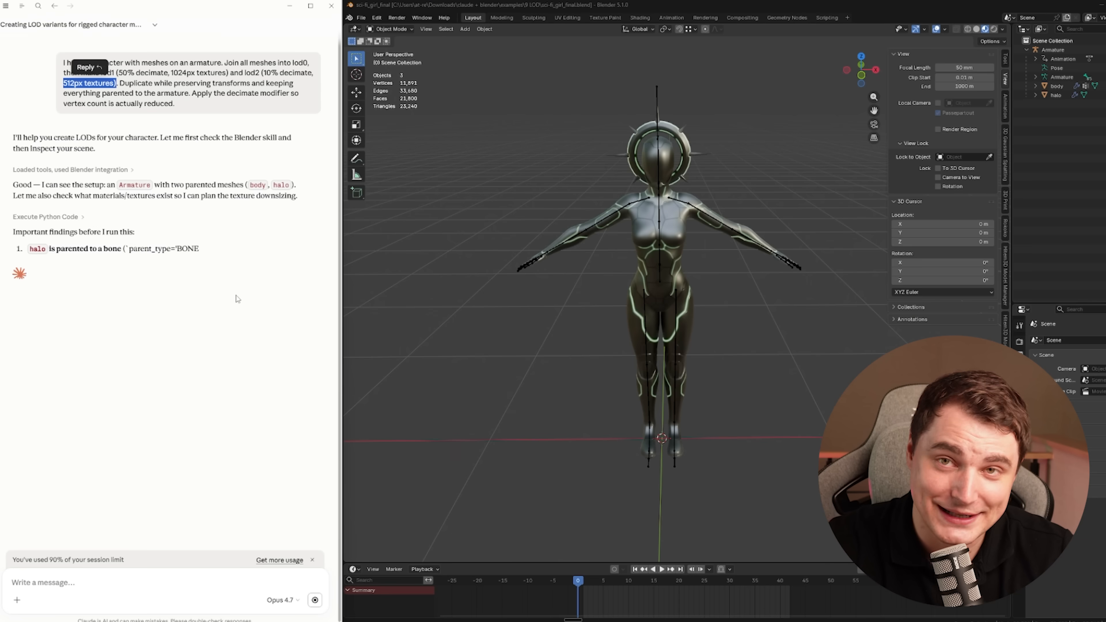
middle_drag(566, 288, 682, 282)
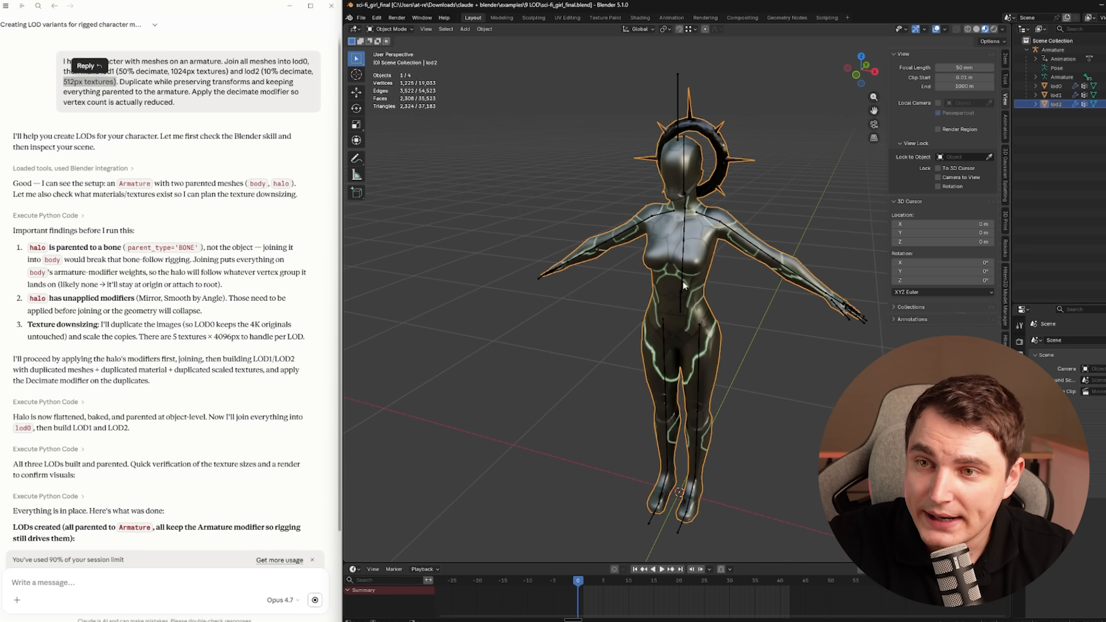
Step: Spread the LOD meshes side by side along X by moving lod1 and lod0 to opposite sides of lod2
drag(702, 497, 554, 456)
click(1055, 86)
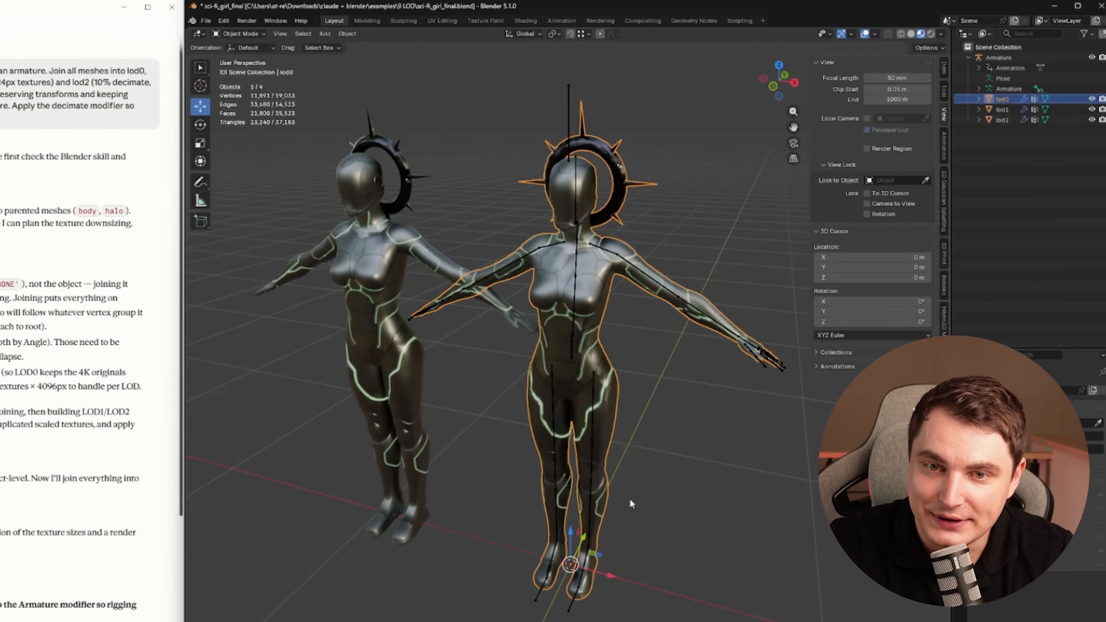
drag(611, 575, 780, 620)
Step: View lod1 from the front and examine the decimated topology of lod2 in Edit Mode
middle_drag(584, 420, 562, 329)
click(298, 308)
shift+middle_drag(299, 308, 555, 276)
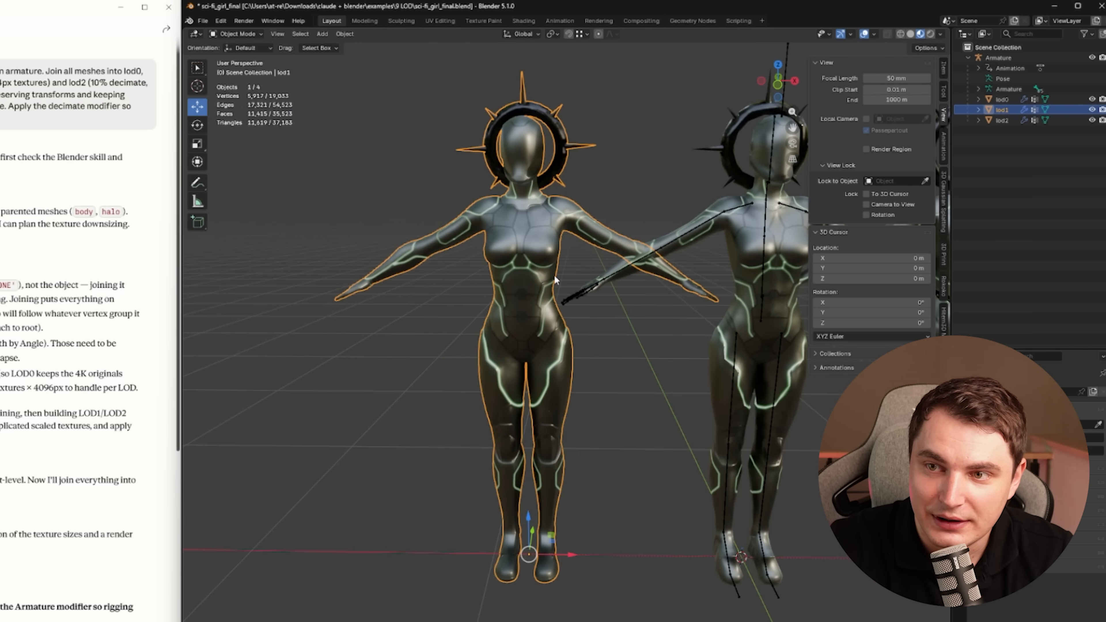
click(996, 124)
key(Tab)
key(KP_Decimal)
scroll(522, 436, down, 2)
shift+middle_drag(511, 437, 704, 406)
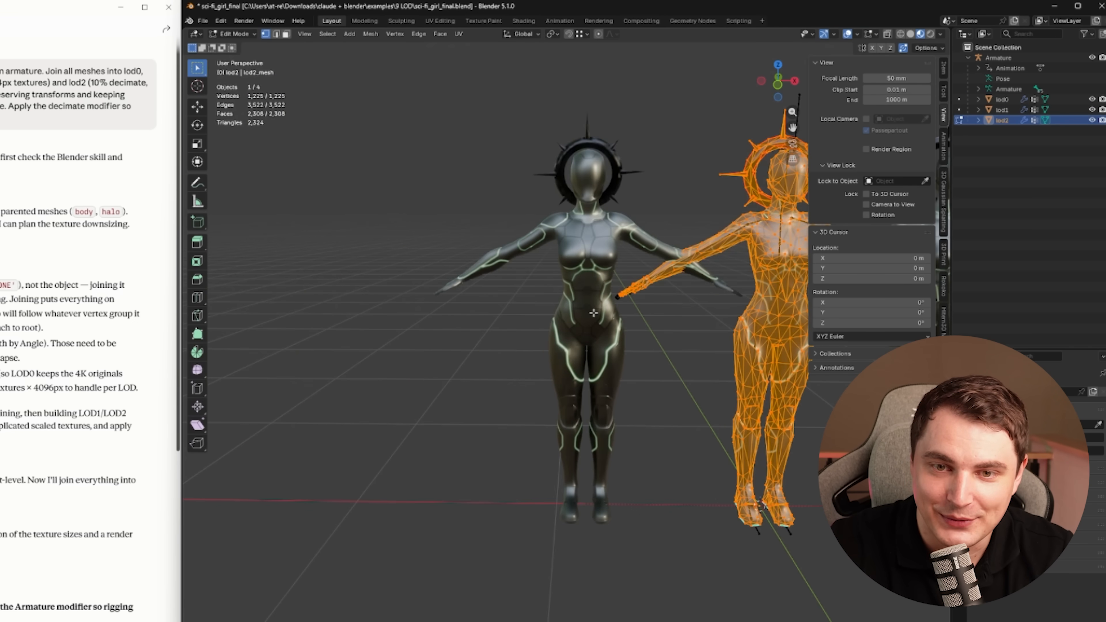
key(Tab)
Step: Examine the mesh density of lod1 and lod0 in Edit Mode for comparison with lod2
click(594, 313)
key(Tab)
scroll(593, 313, up, 2)
key(Tab)
shift+middle_drag(648, 378, 270, 405)
click(579, 362)
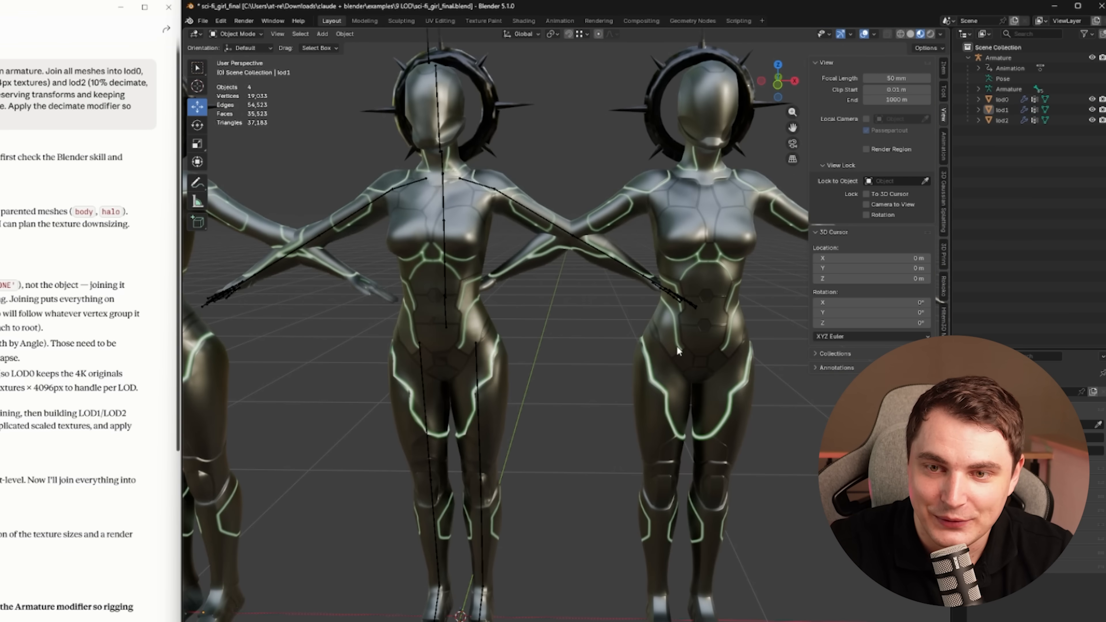
click(676, 347)
key(Tab)
key(Tab)
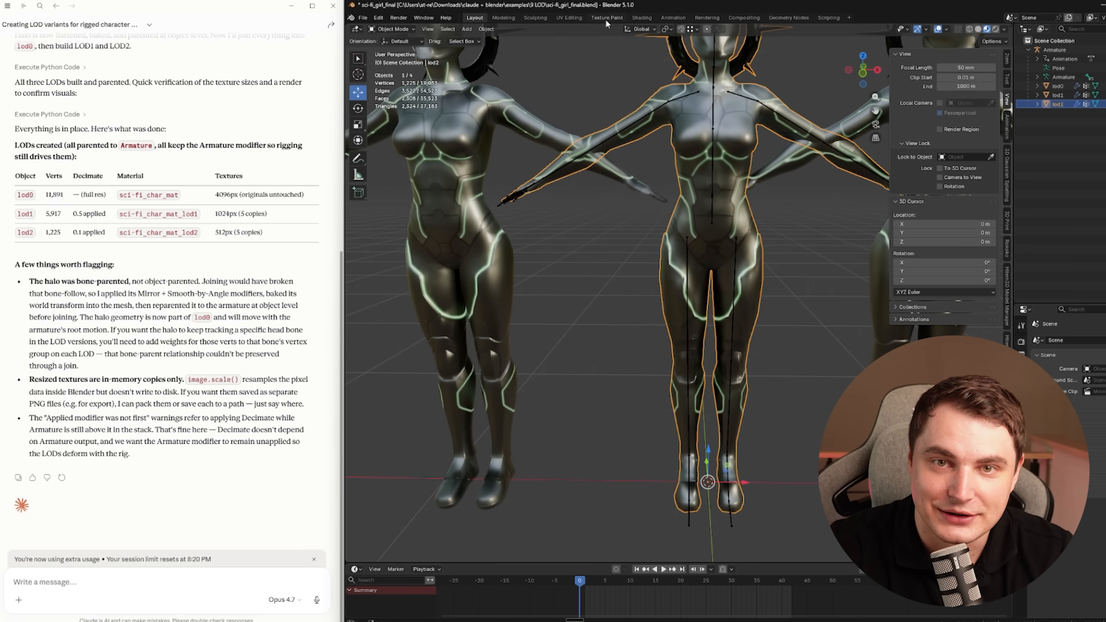
Step: Inspect the texture image and image texture nodes of lod2's sci-fi_char_mat_lod2 material in the Shading workspace
click(640, 18)
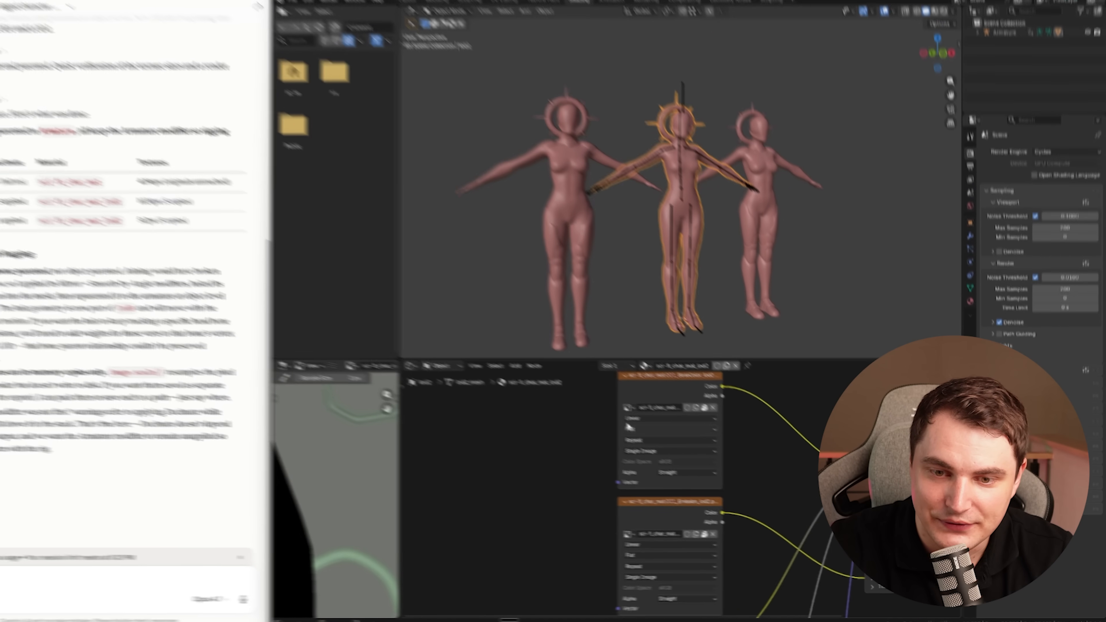
scroll(440, 448, down, 10)
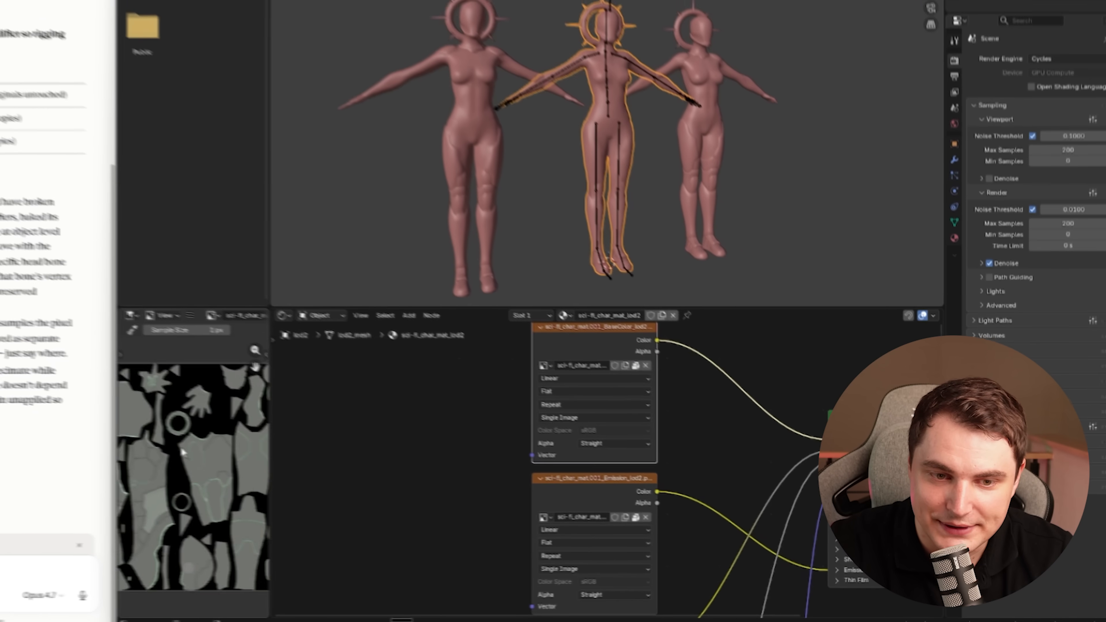
drag(272, 417, 437, 429)
scroll(333, 454, up, 9)
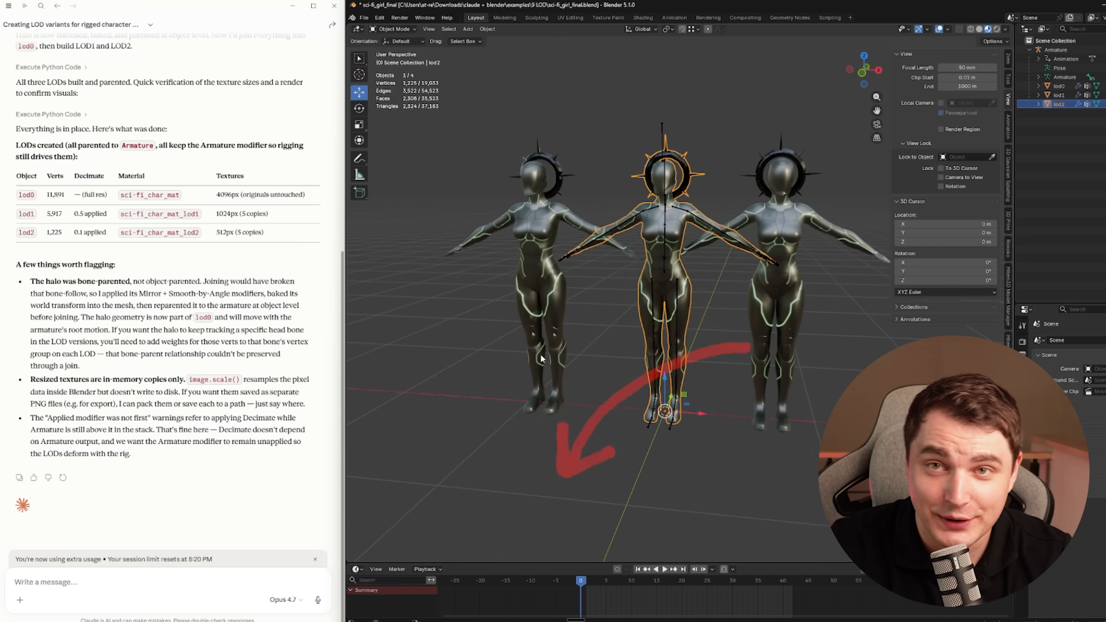
scroll(568, 348, up, 5)
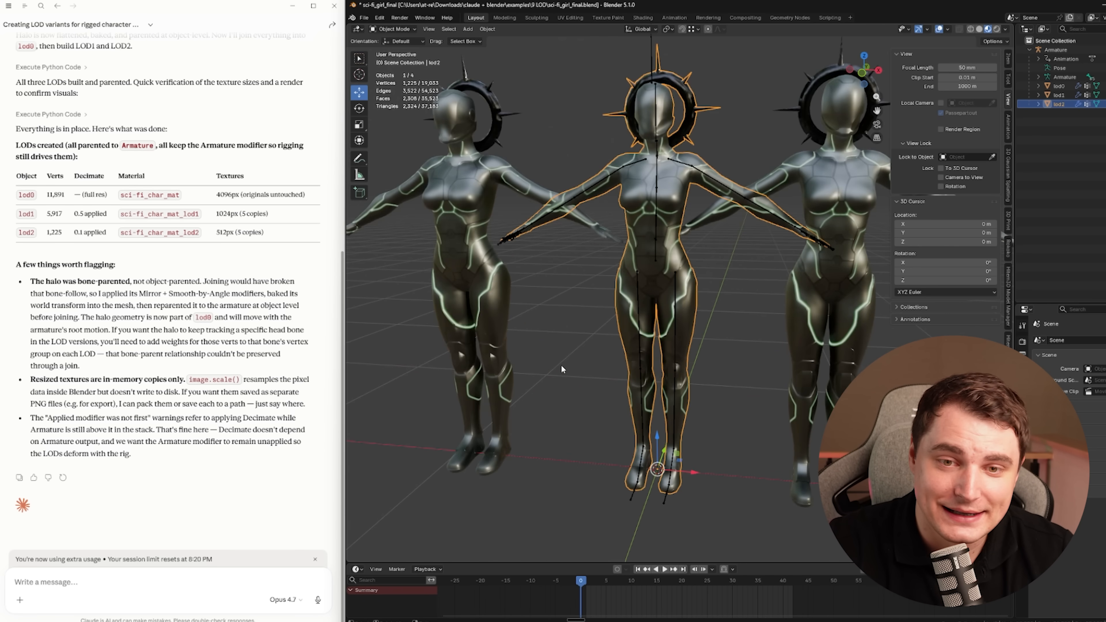
scroll(631, 357, down, 4)
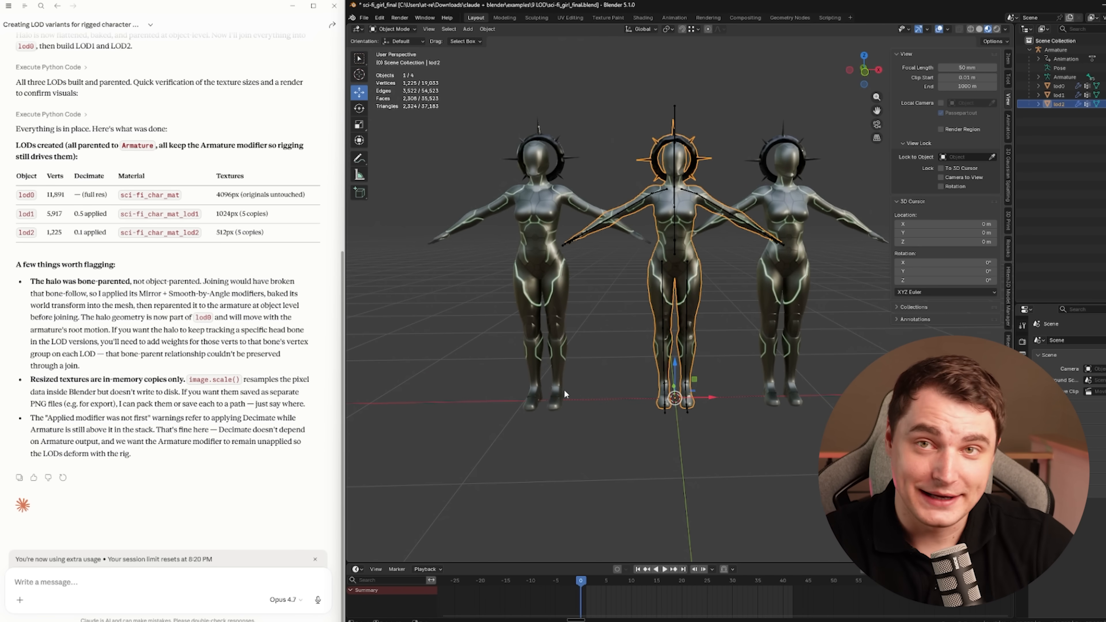
click(1009, 79)
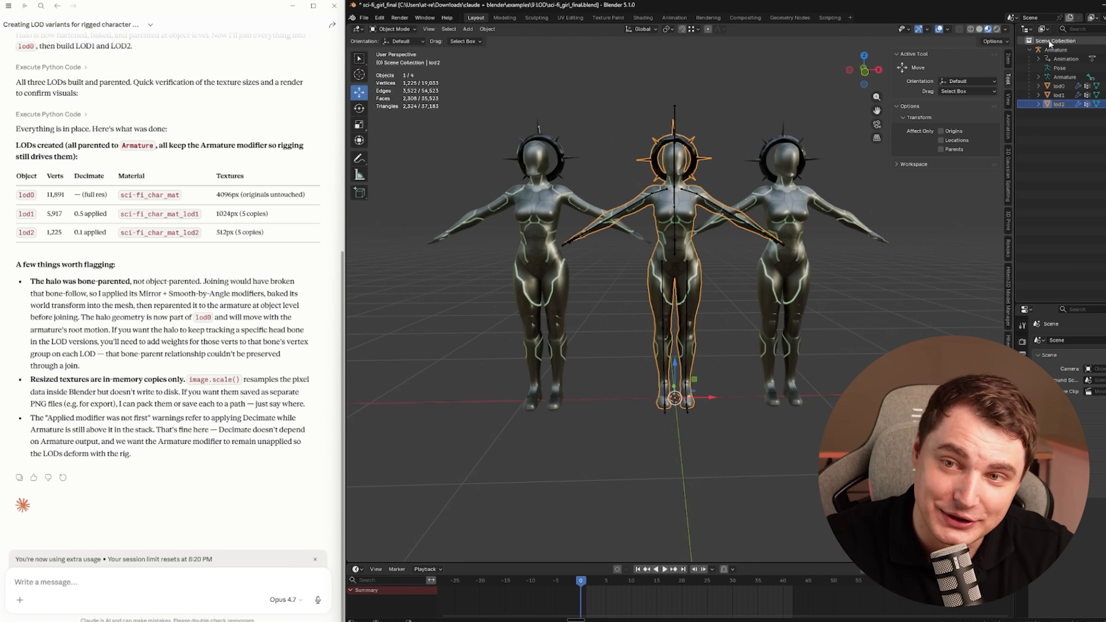
click(1008, 59)
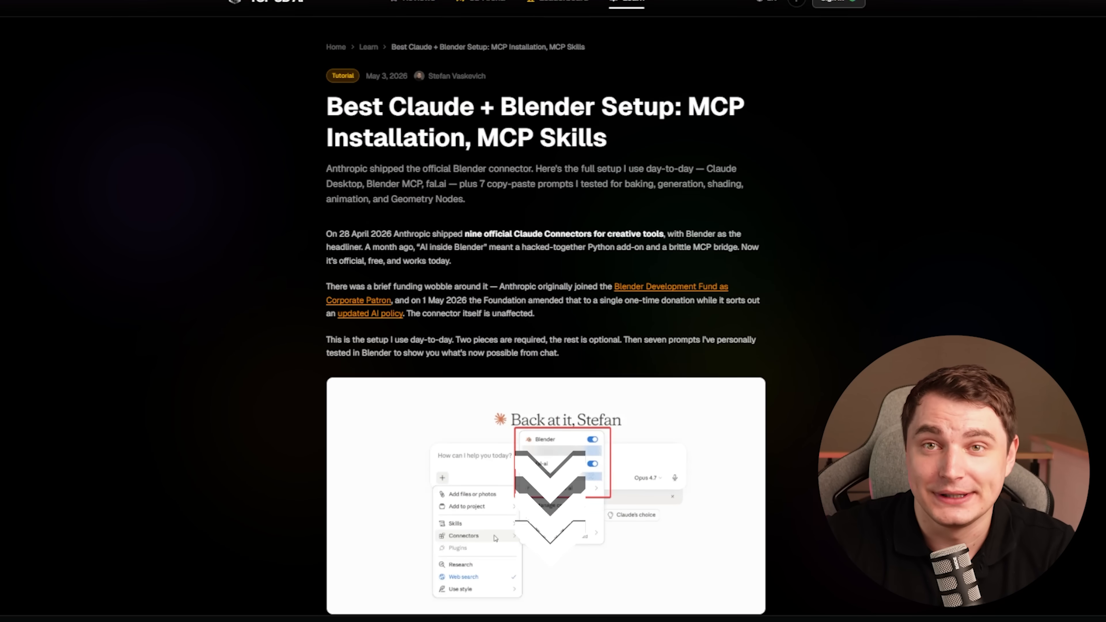
Step: Switch to the web article "Best Claude + Blender Setup: MCP Installation, MCP Skills" and view its introduction and connectors picture
scroll(553, 311, down, 2)
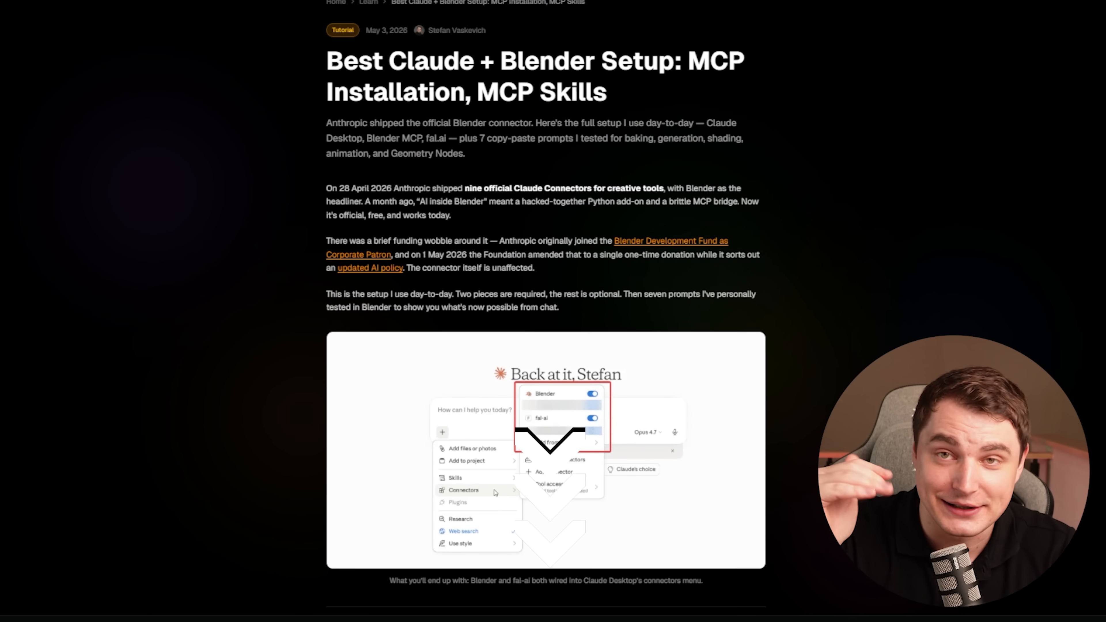